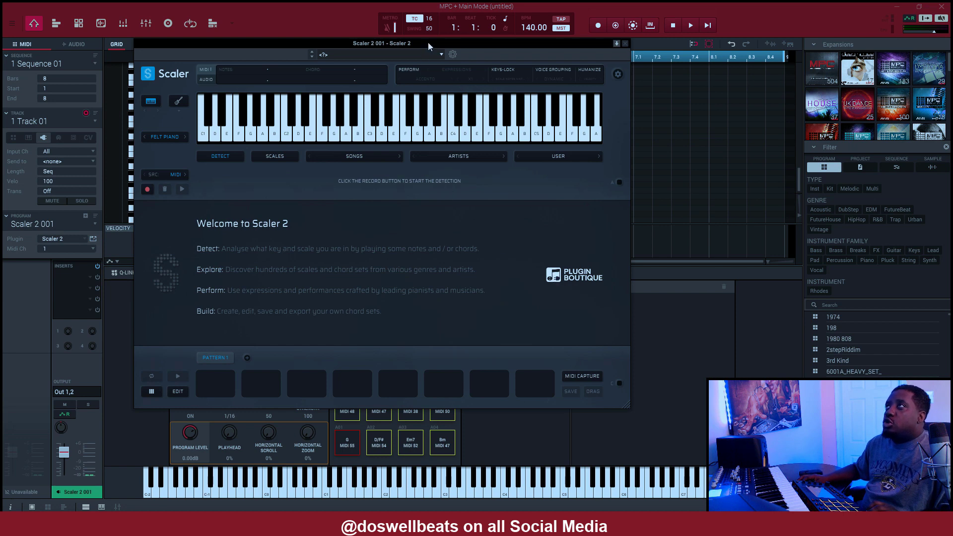
- Show the scale library in Scaler and filter the list to scales with root note G
left_click_drag(428, 43, 469, 76)
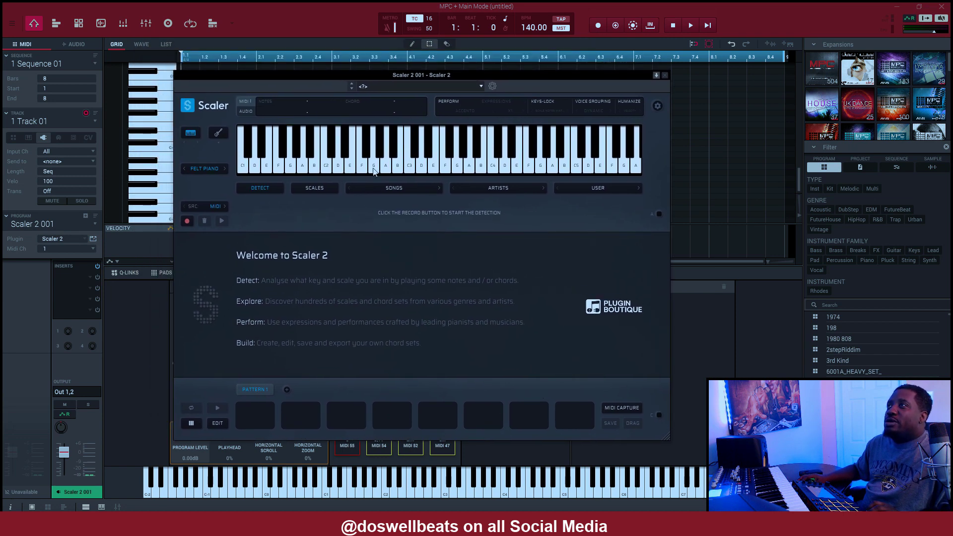
left_click(308, 191)
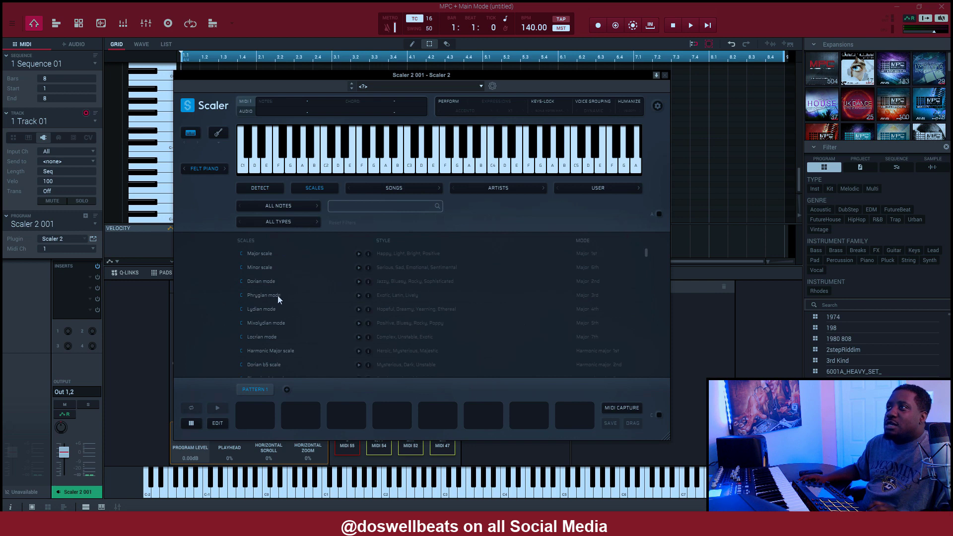
scroll(262, 295, "down", 5)
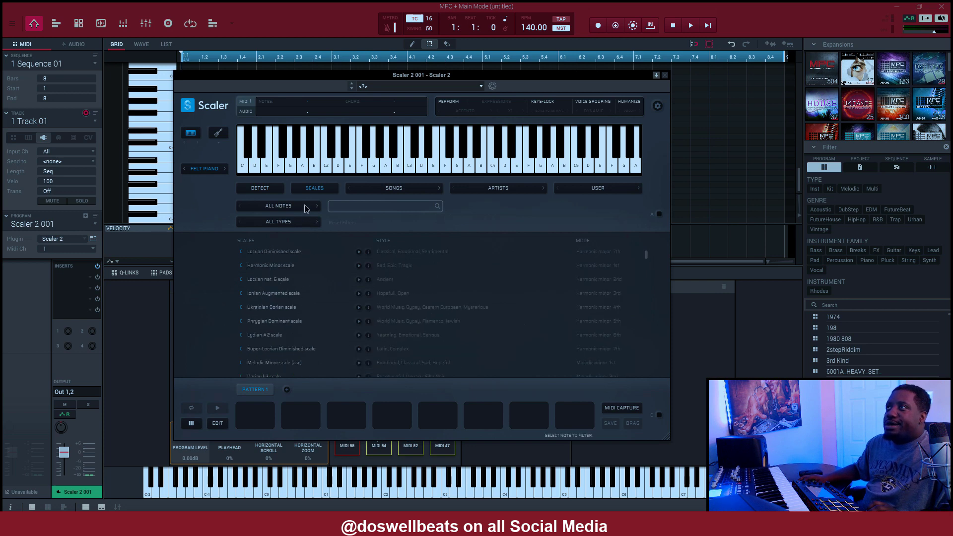
left_click(305, 204)
left_click(261, 293)
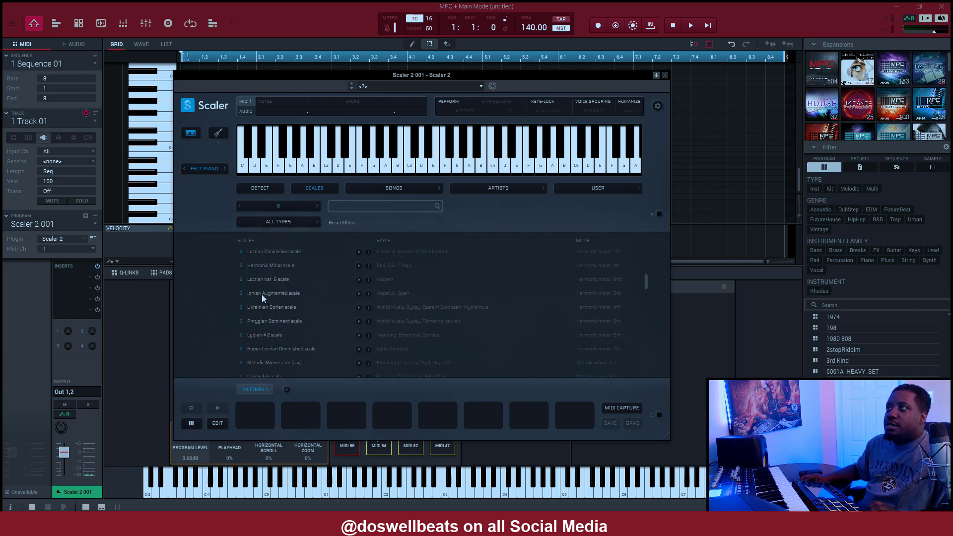
- Load the G Melodic Minor scale (asc) from the filtered scale list
scroll(263, 294, "down", 3)
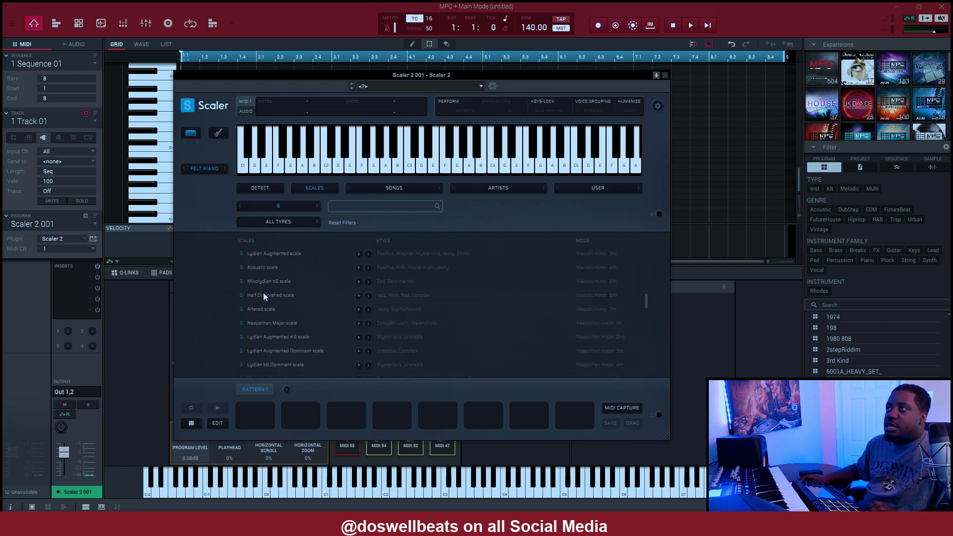
scroll(263, 296, "up", 5)
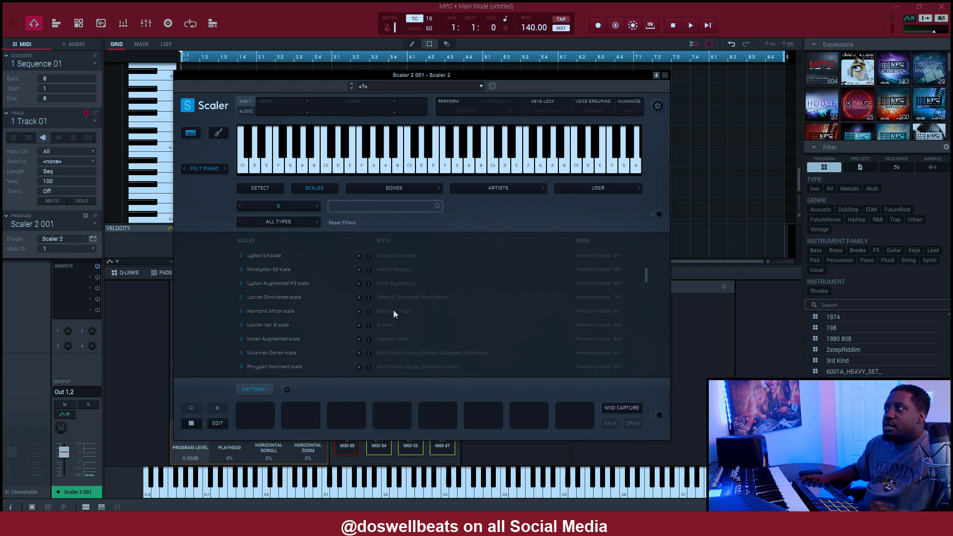
scroll(394, 311, "down", 3)
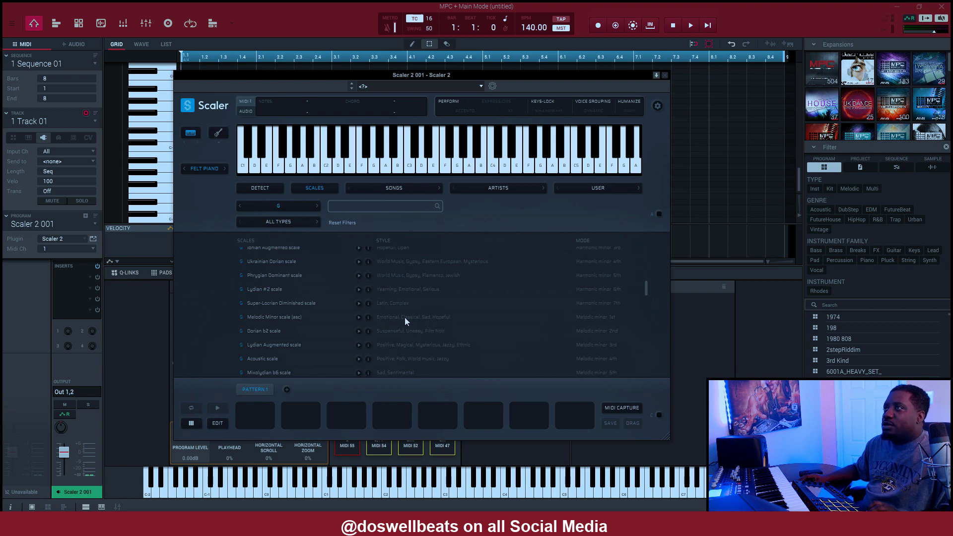
left_click(268, 318)
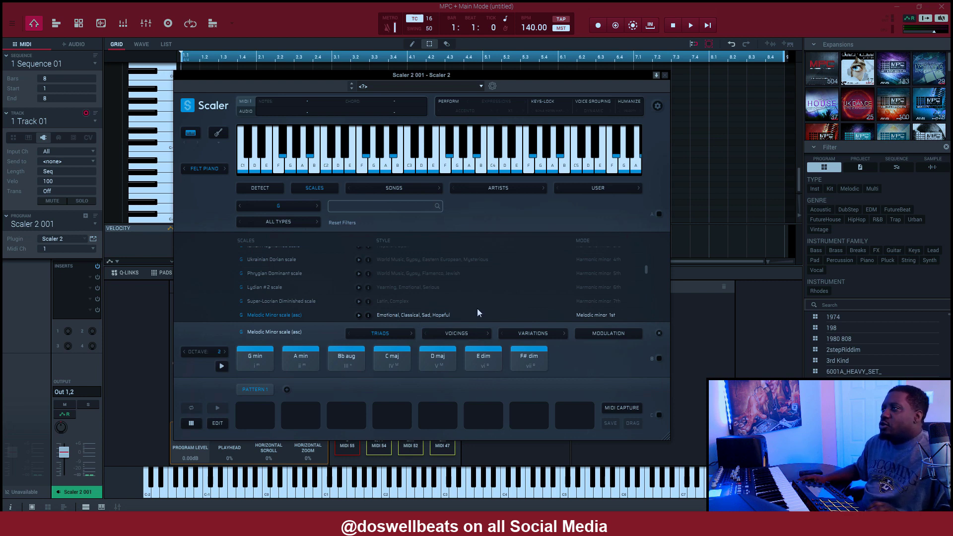
- Audition the scale's triads G min, A min, C maj, D maj, E dim and F# dim
left_click(257, 357)
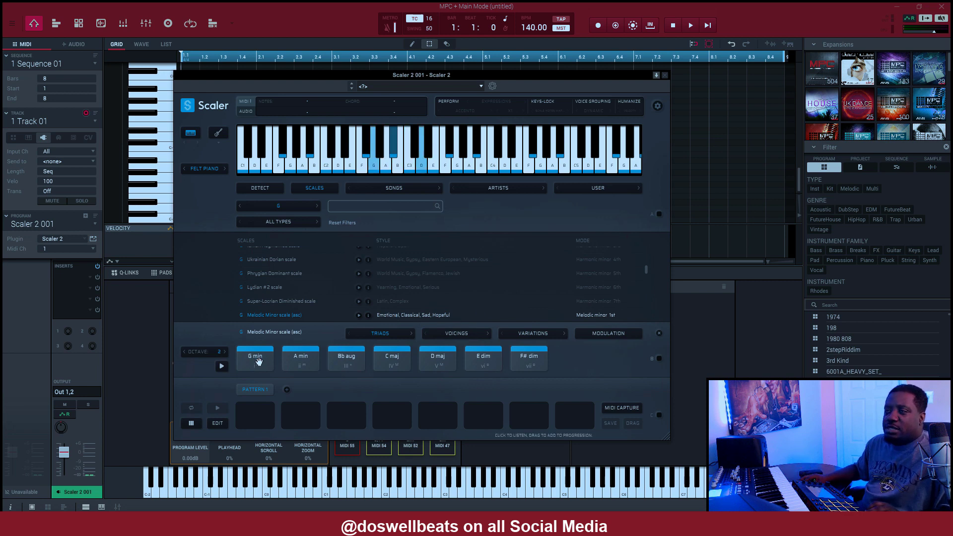
left_click(256, 357)
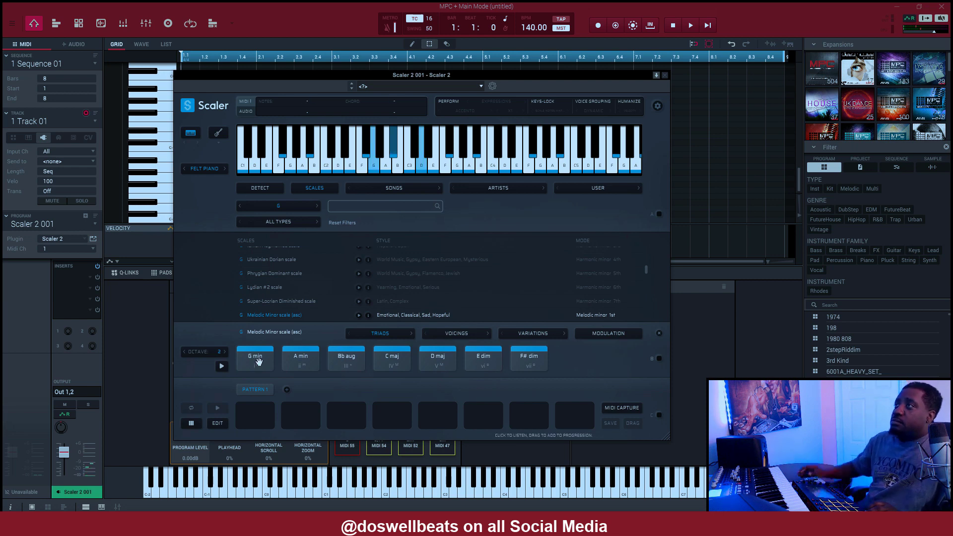
left_click(257, 357)
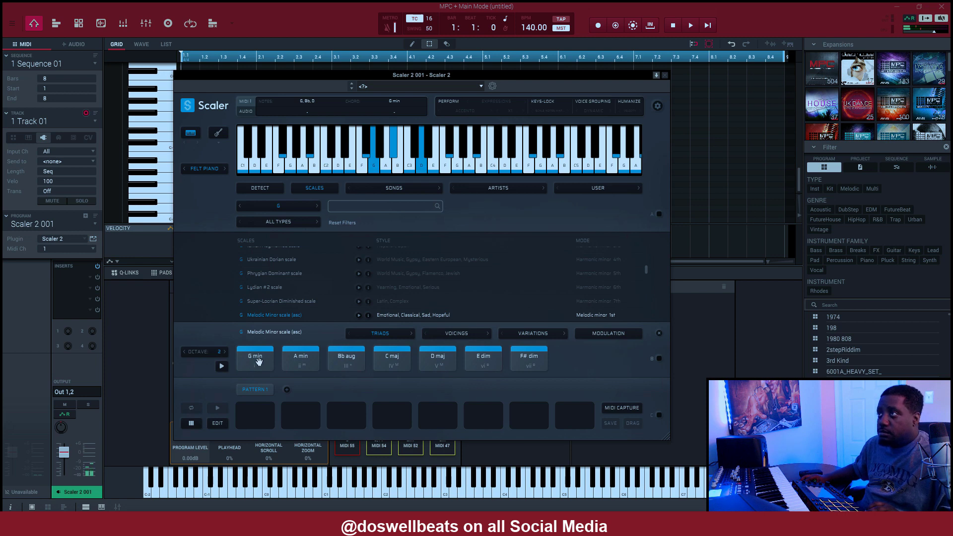
left_click(301, 358)
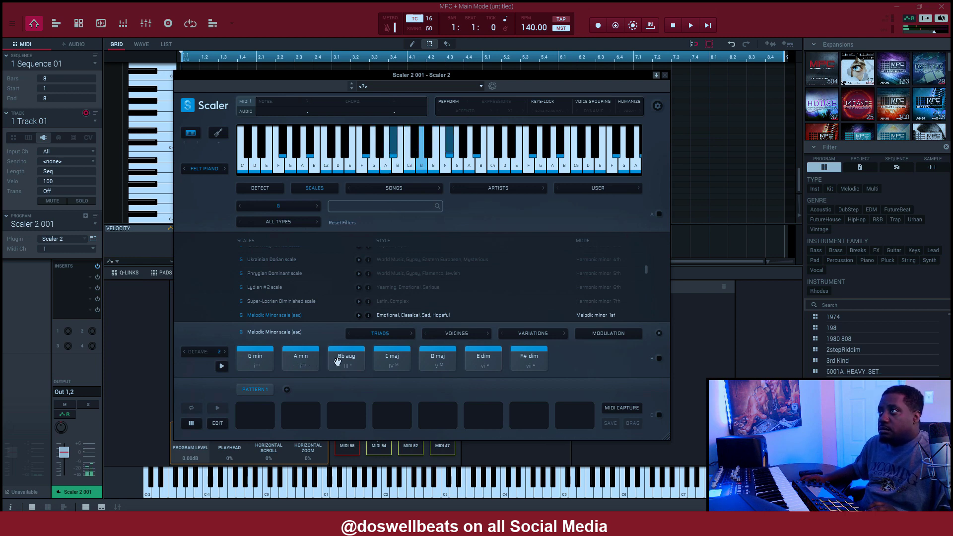
left_click(395, 365)
left_click(436, 363)
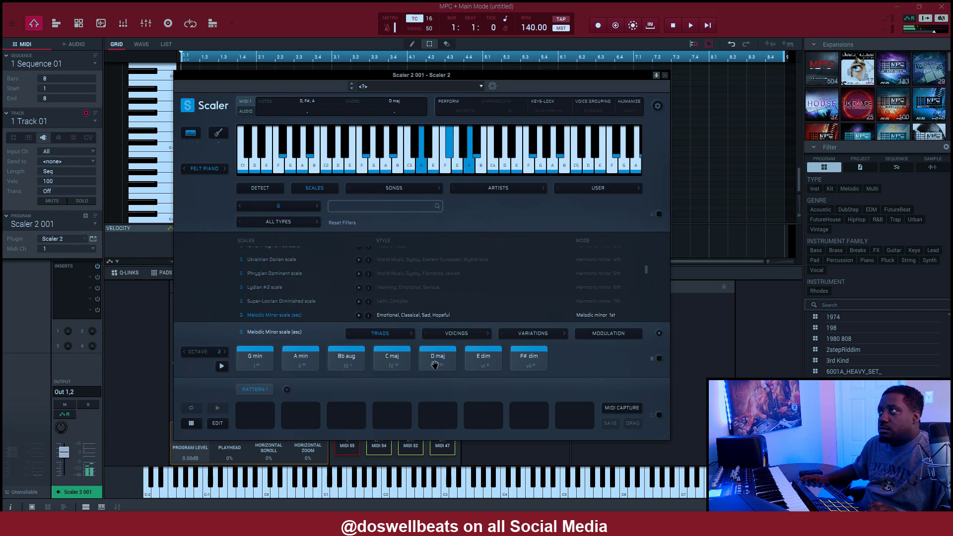
left_click(489, 361)
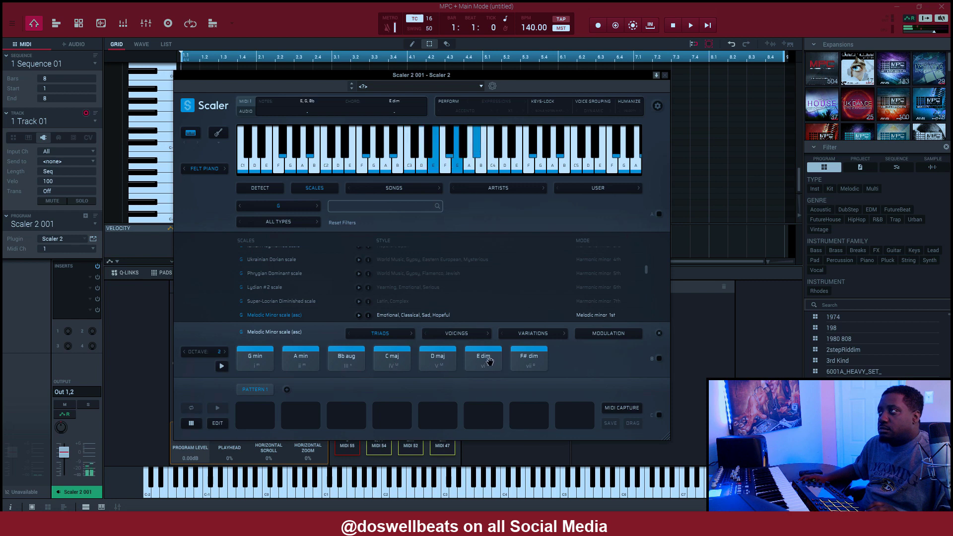
left_click(536, 362)
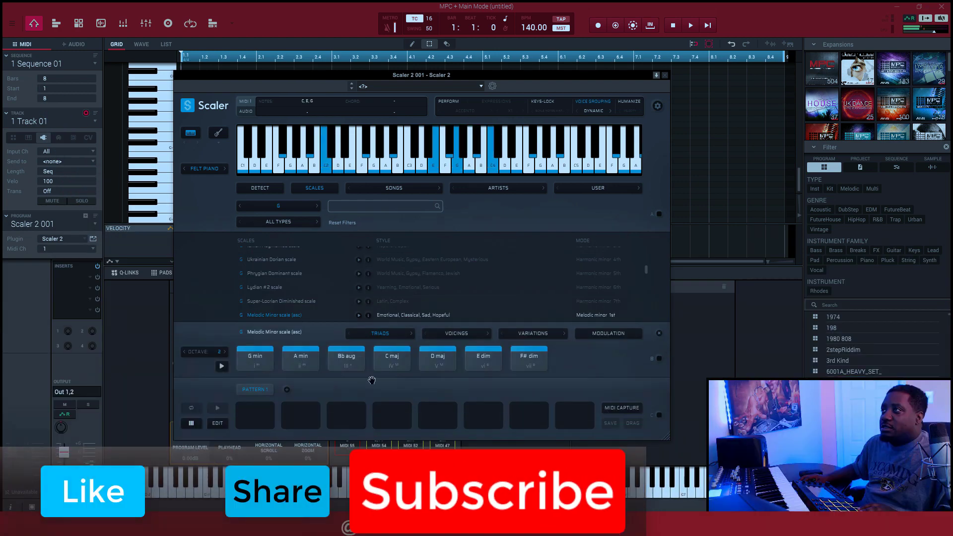
- Add C maj, E dim and D maj, in that order, to the first three slots of Pattern 1
left_click_drag(385, 365, 250, 412)
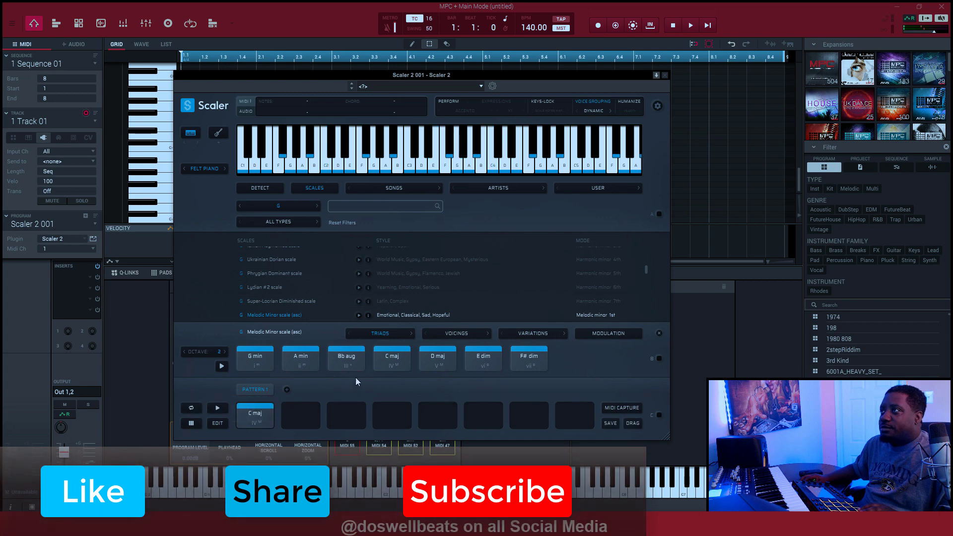
left_click_drag(483, 359, 294, 416)
left_click(443, 363)
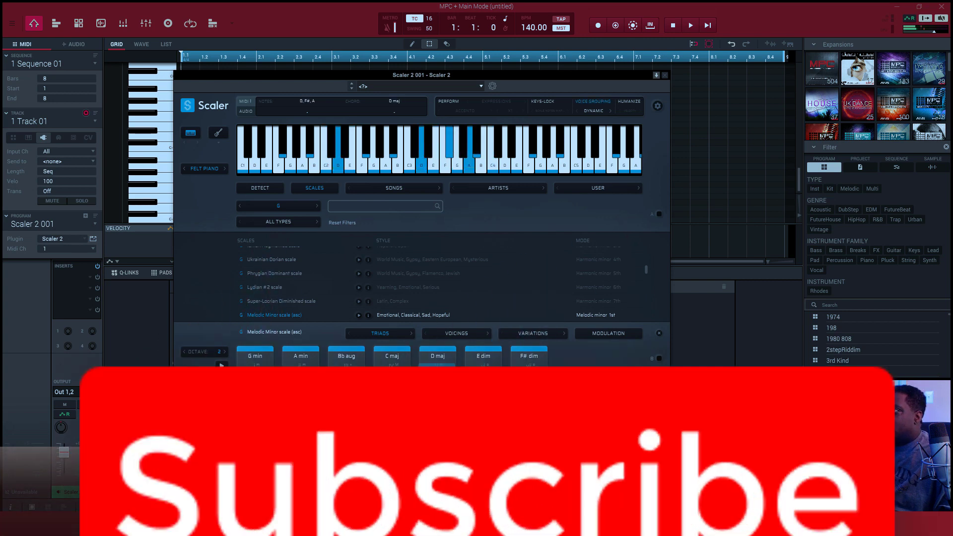
left_click_drag(439, 361, 347, 415)
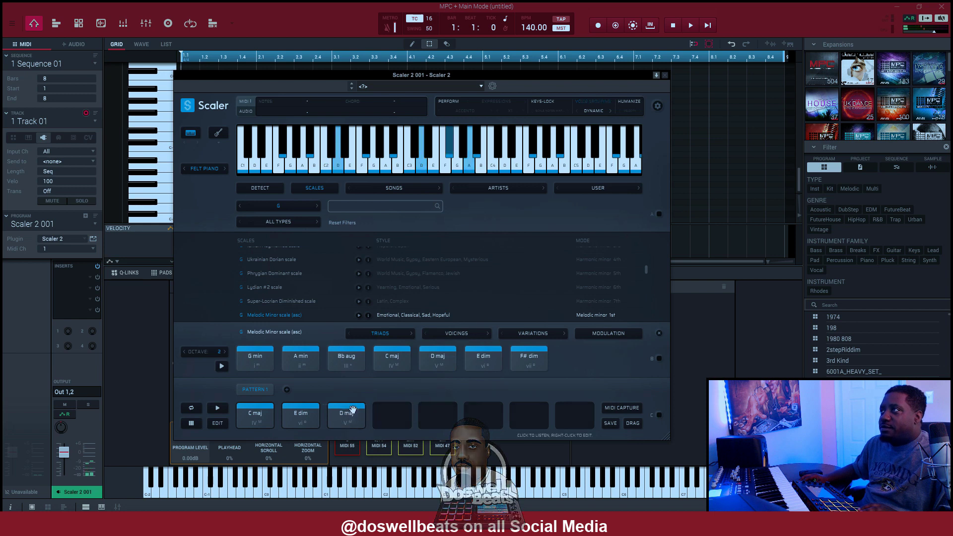
- Bind incoming MIDI notes to section C and add E dim as the fourth chord of Pattern 1
left_click(466, 362)
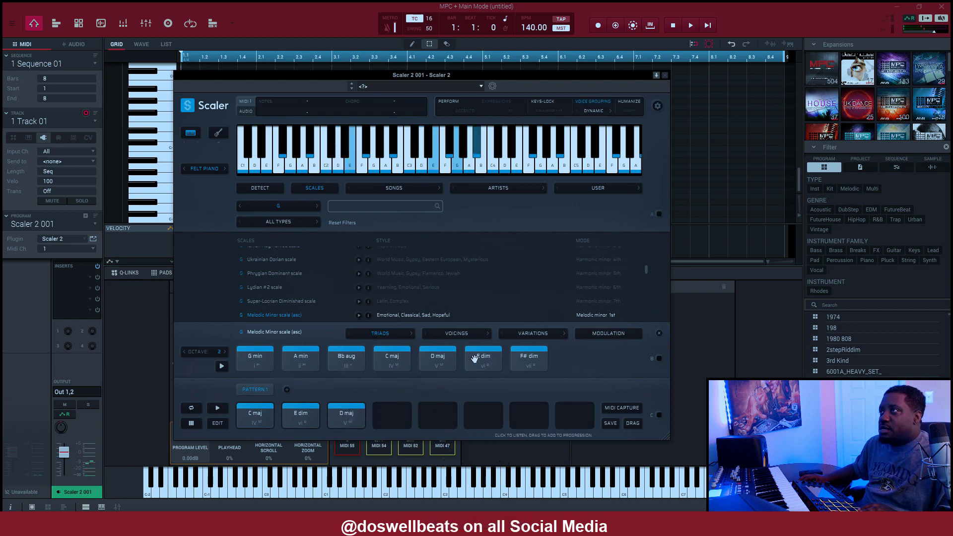
left_click(476, 362)
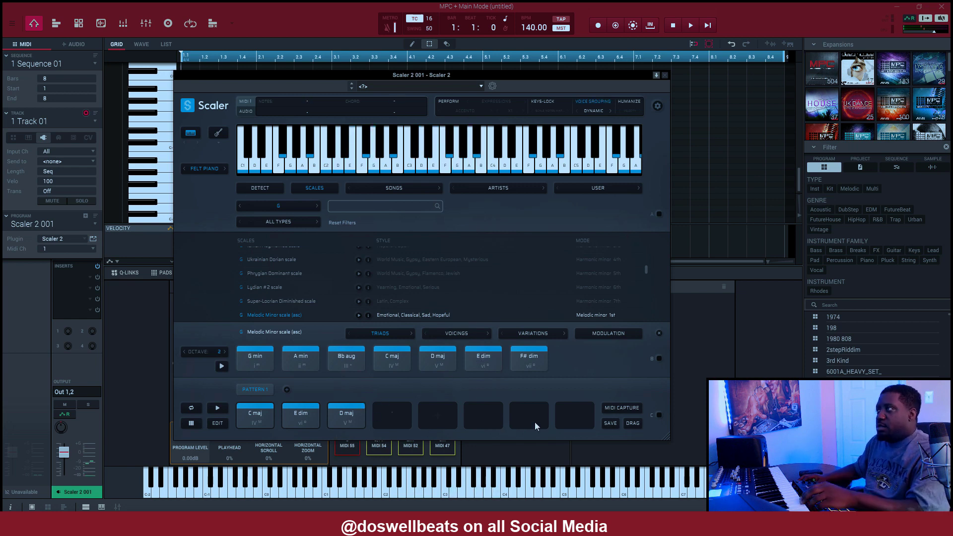
left_click(659, 416)
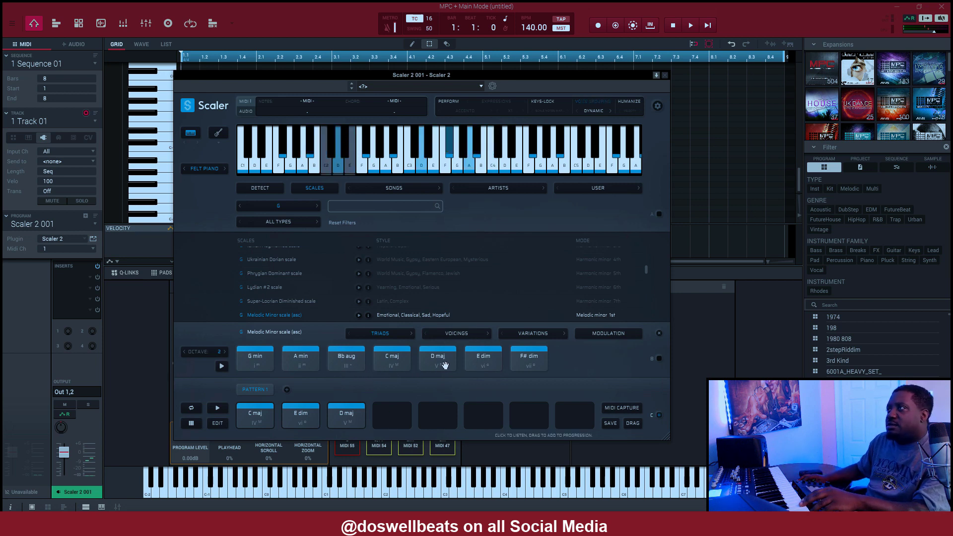
left_click_drag(481, 356, 391, 418)
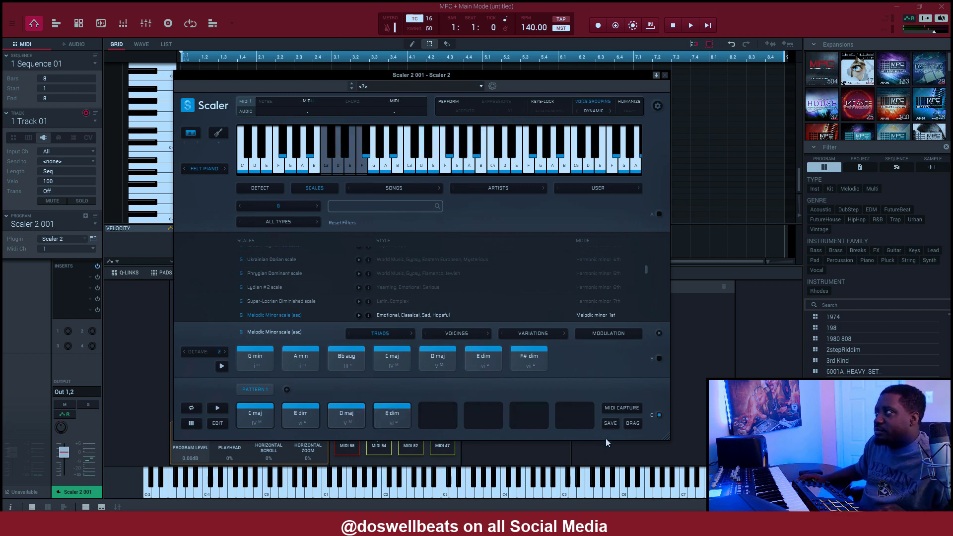
- Play back Pattern 1 from its edit view and set the playback chord duration to 4 beats
left_click(218, 424)
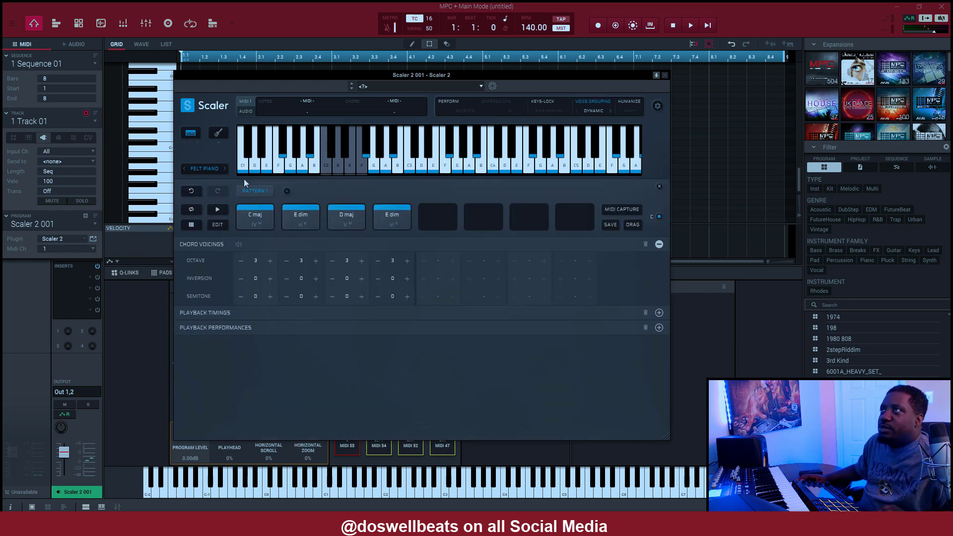
left_click(218, 210)
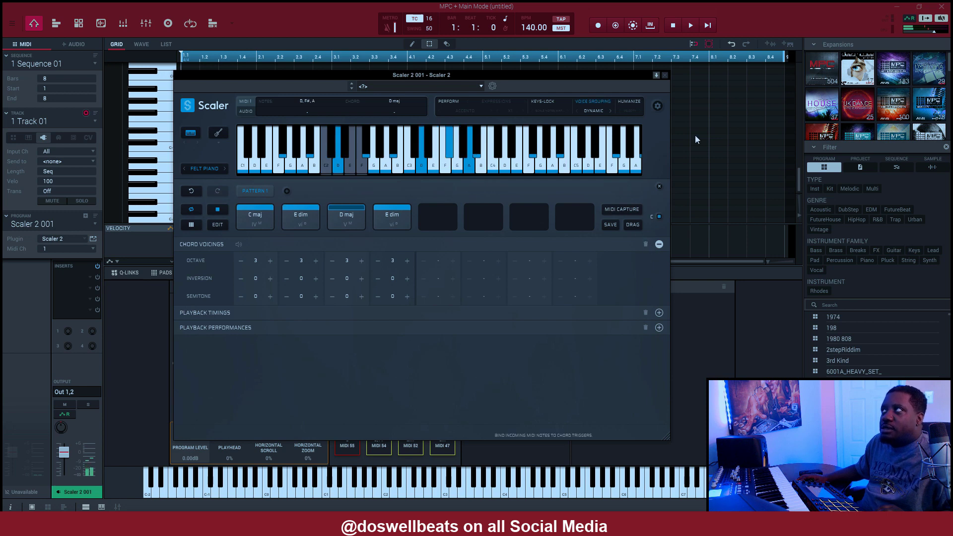
left_click(658, 106)
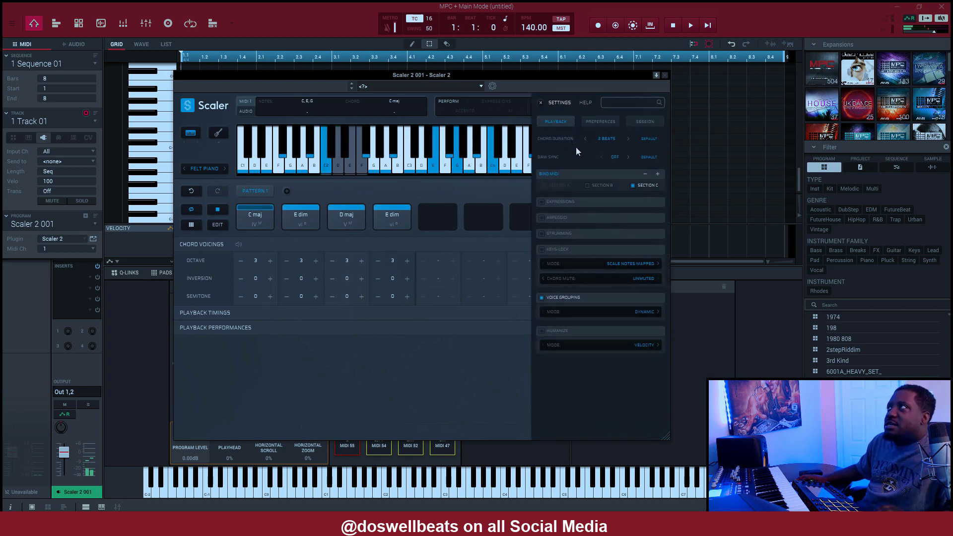
left_click(603, 141)
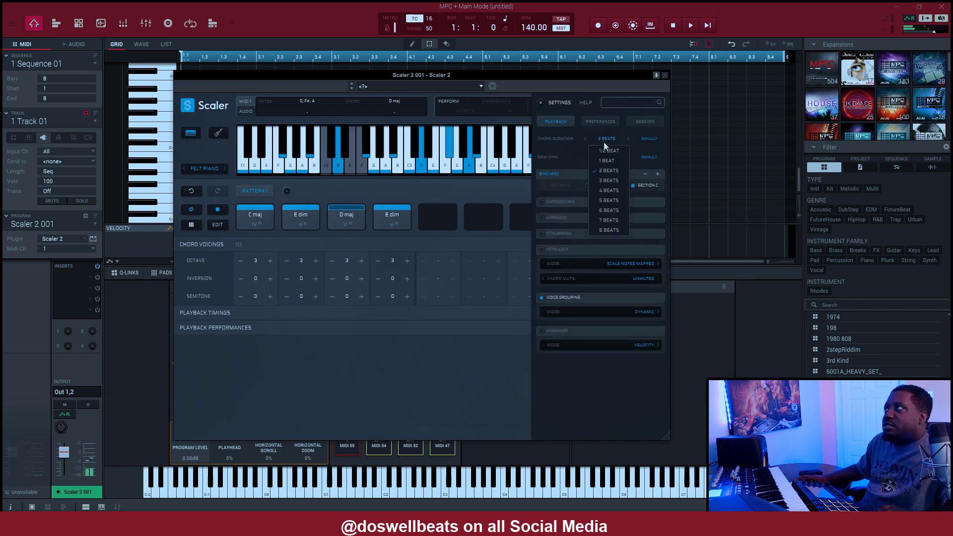
left_click(607, 190)
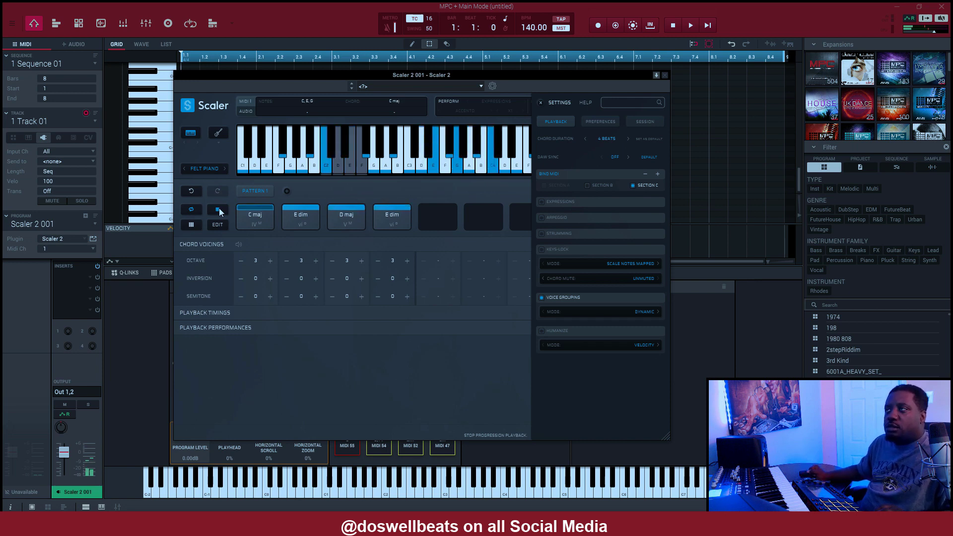
left_click(541, 103)
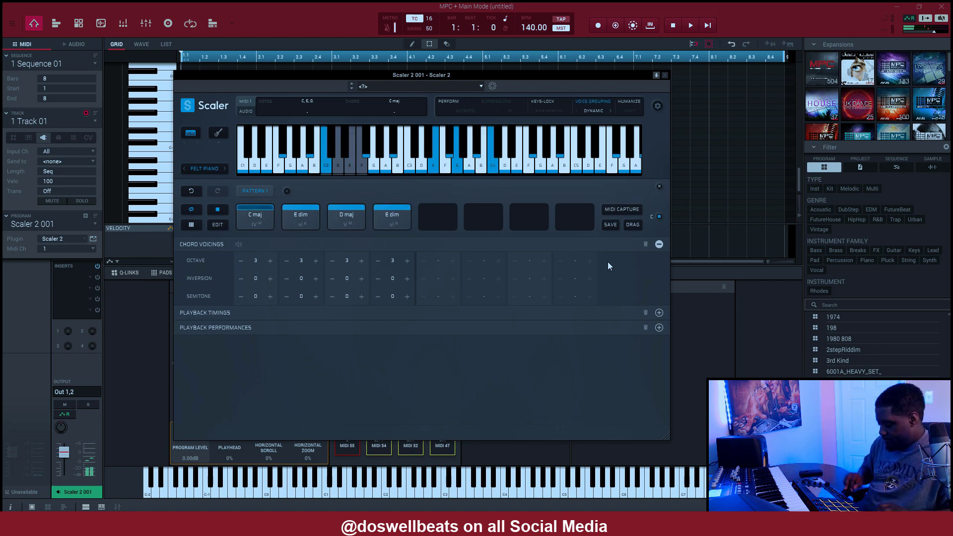
left_click(221, 209)
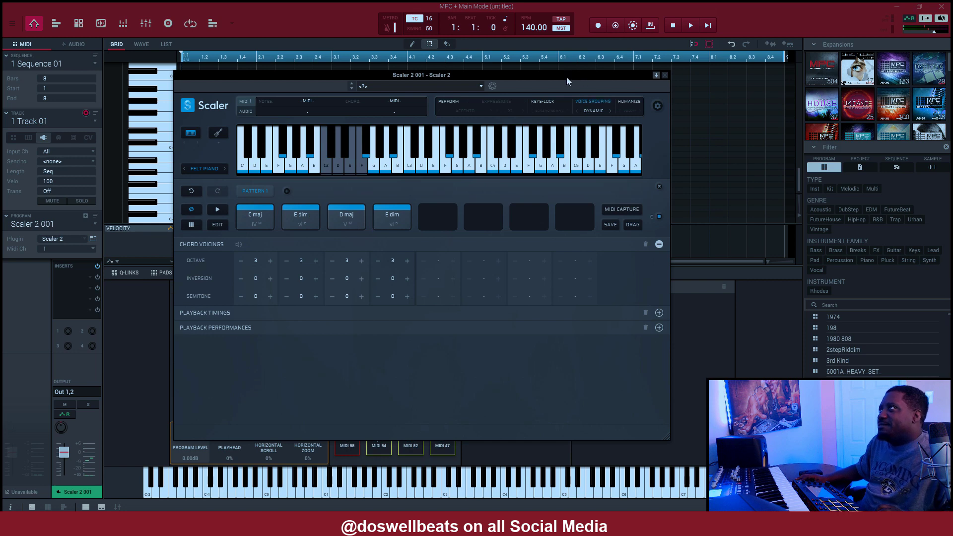
- Export the four-chord pattern from Scaler into the MPC grid, loading it into unused sequence 2
left_click_drag(580, 77, 693, 123)
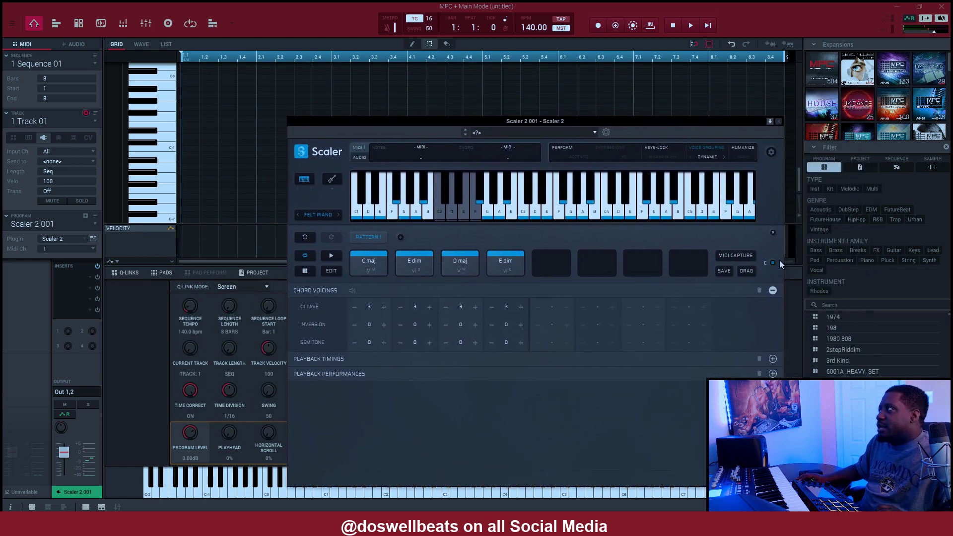
left_click(772, 262)
left_click(773, 262)
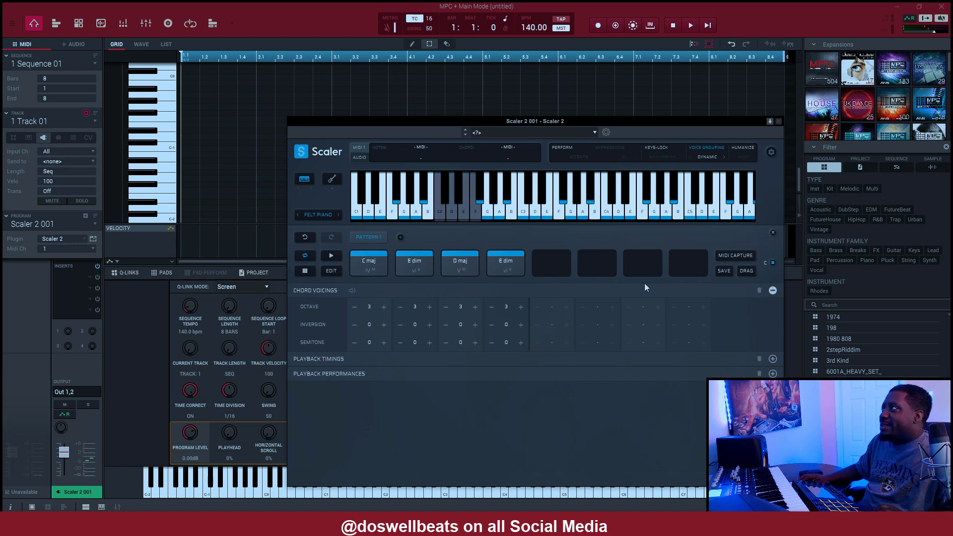
left_click(774, 234)
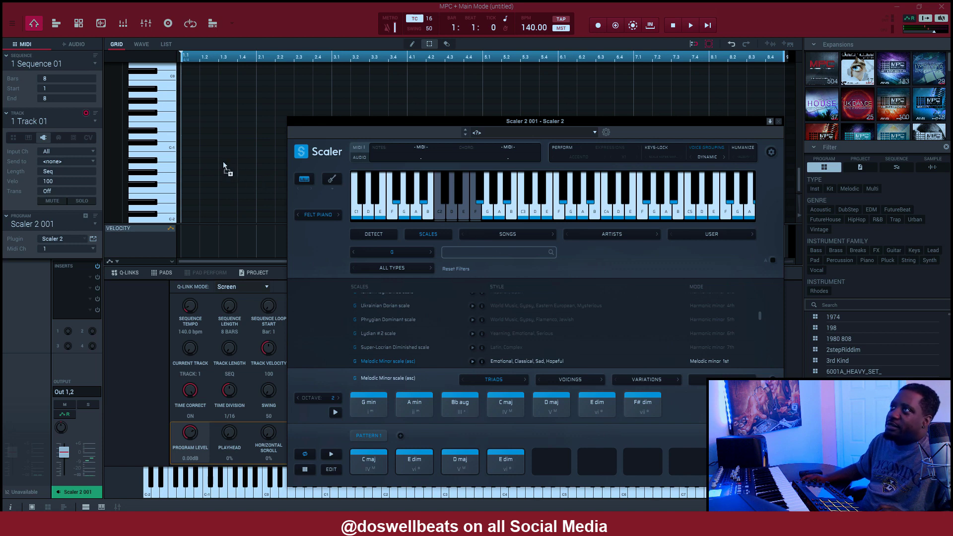
left_click_drag(223, 166, 224, 166)
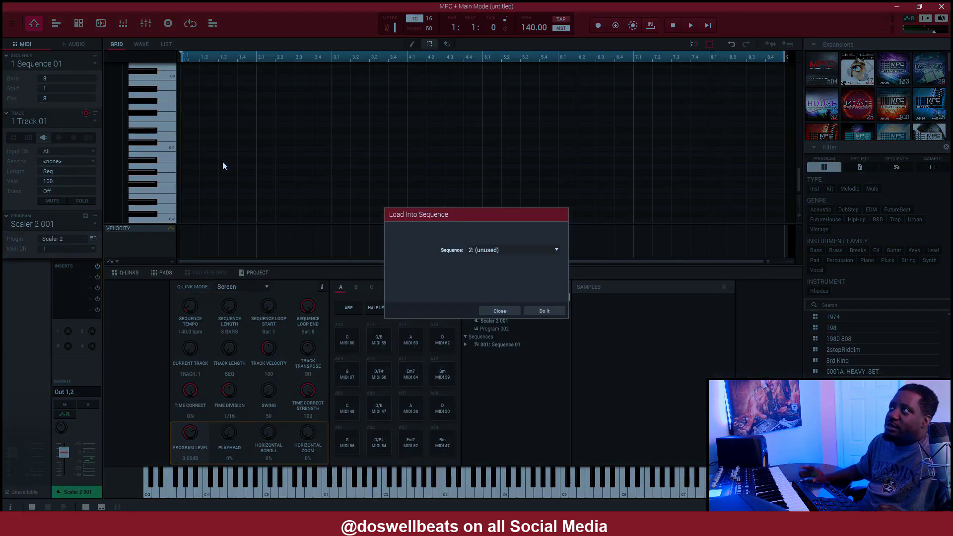
left_click(545, 311)
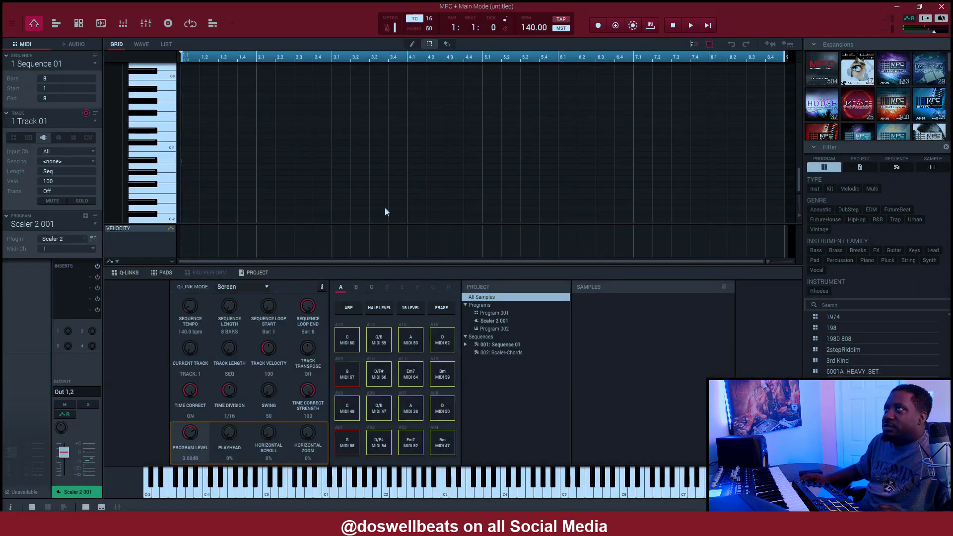
- Switch to sequence 2, Scaler-Chords, and assign Track 01 to the Scaler 2 001 plugin program
left_click(82, 64)
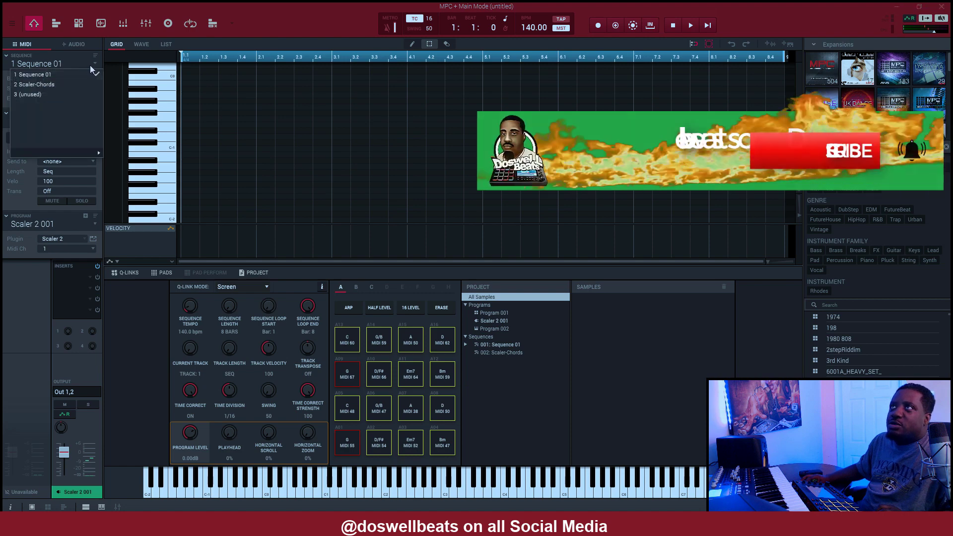
left_click(70, 85)
scroll(362, 162, "up", 2)
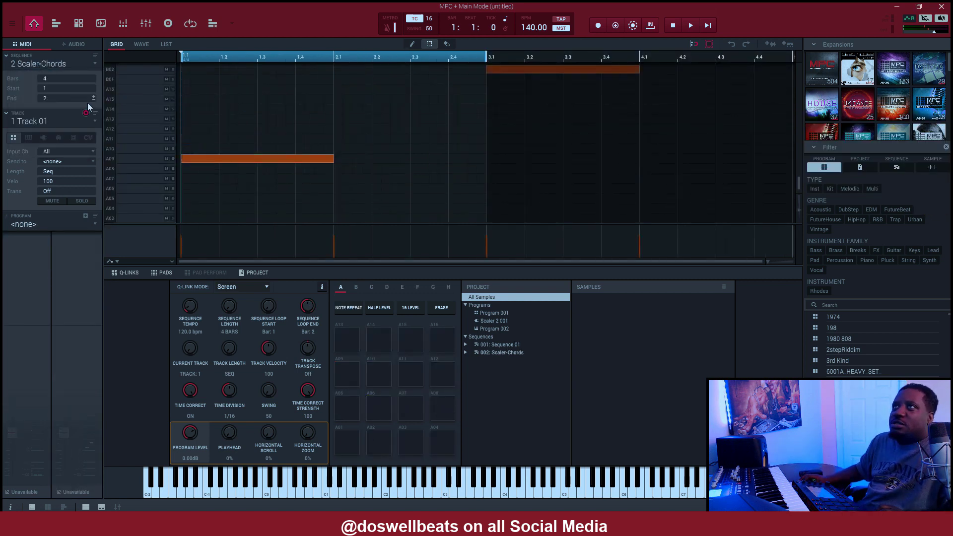
left_click(43, 137)
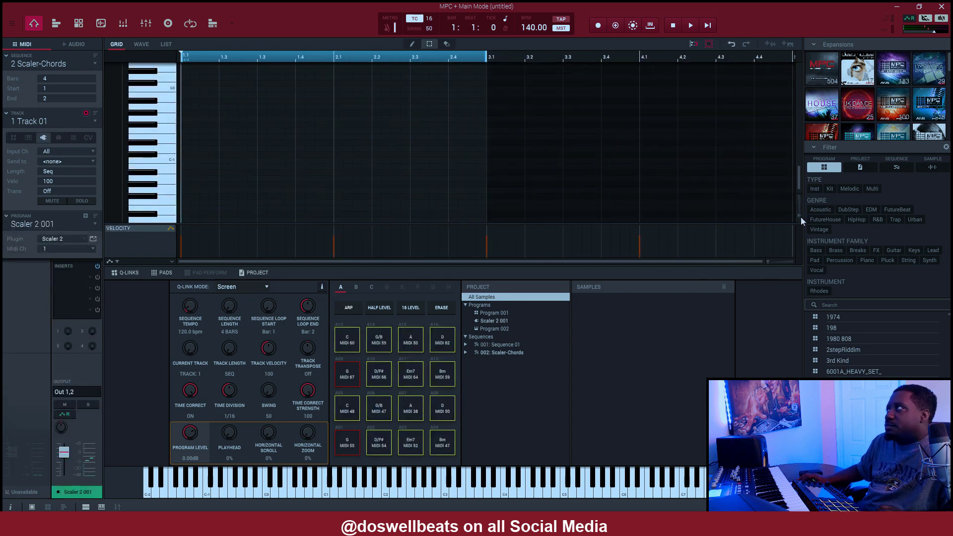
- Extend the loop end of Scaler-Chords to bar 4 so that it covers all four chords
left_click_drag(800, 217, 799, 245)
scroll(425, 144, "up", 6)
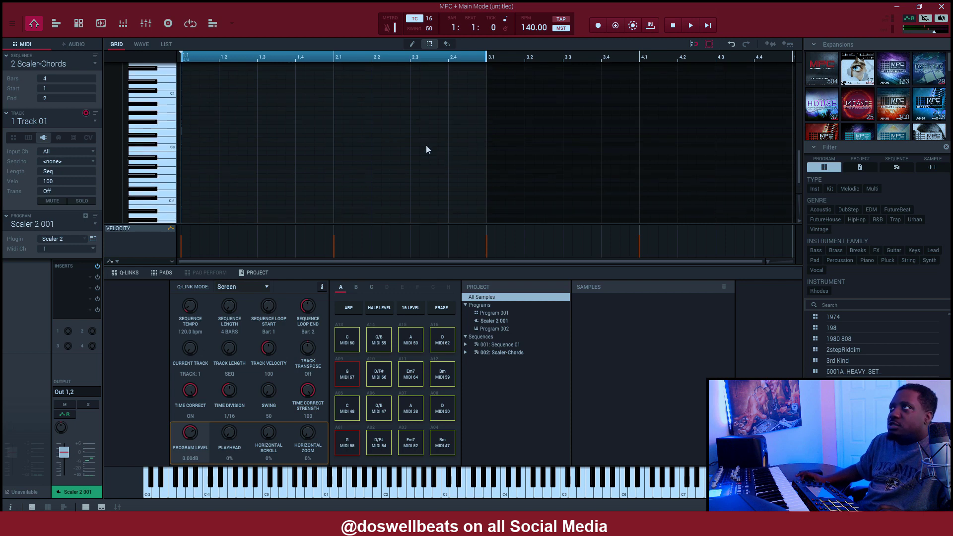
scroll(425, 144, "up", 5)
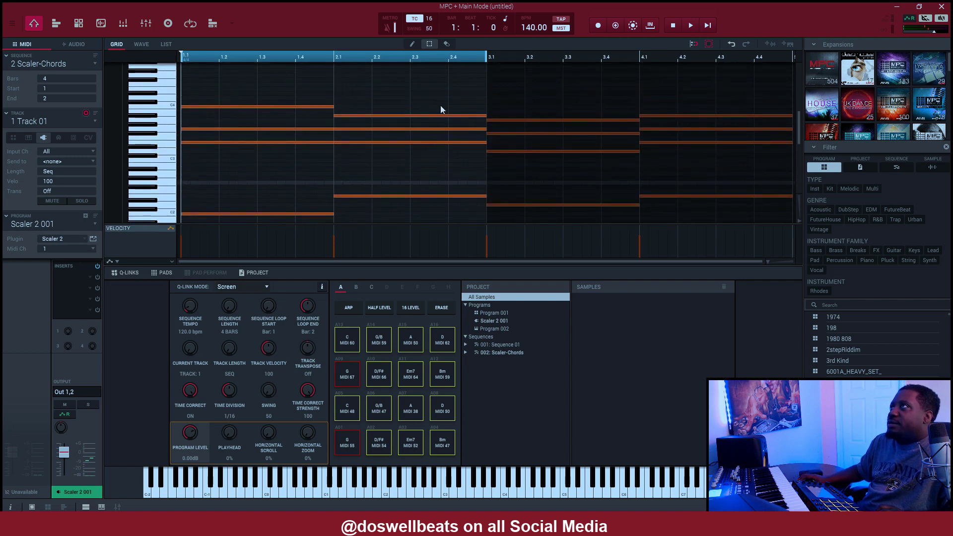
left_click_drag(488, 59, 762, 66)
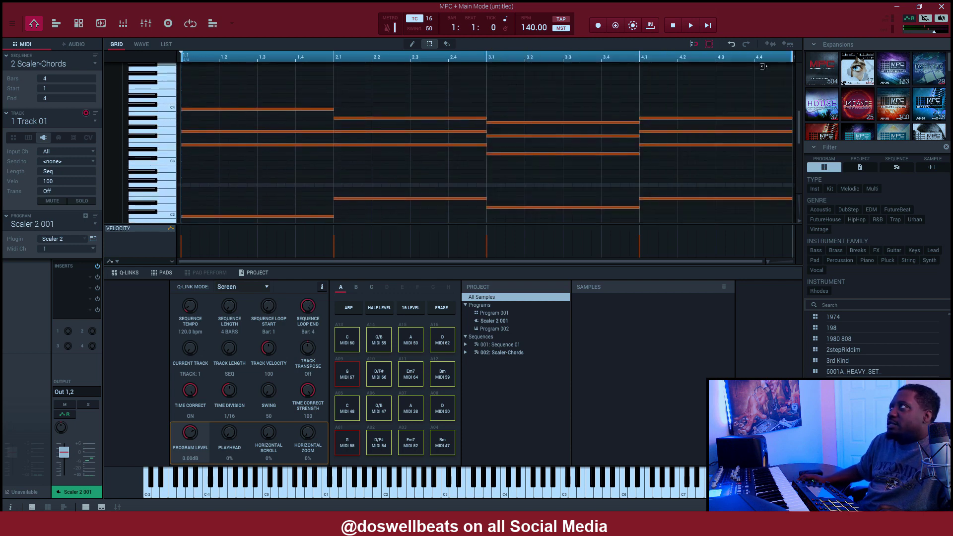
- Copy all the chord notes from Scaler-Chords and paste them at the start of Sequence 01
left_click_drag(700, 91, 219, 227)
scroll(404, 166, "up", 10)
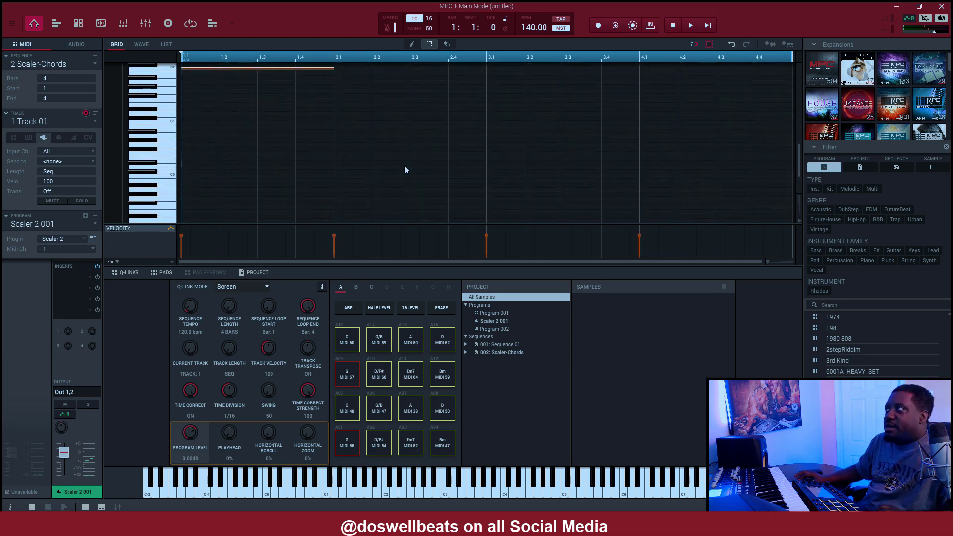
scroll(404, 165, "up", 1)
key("e")
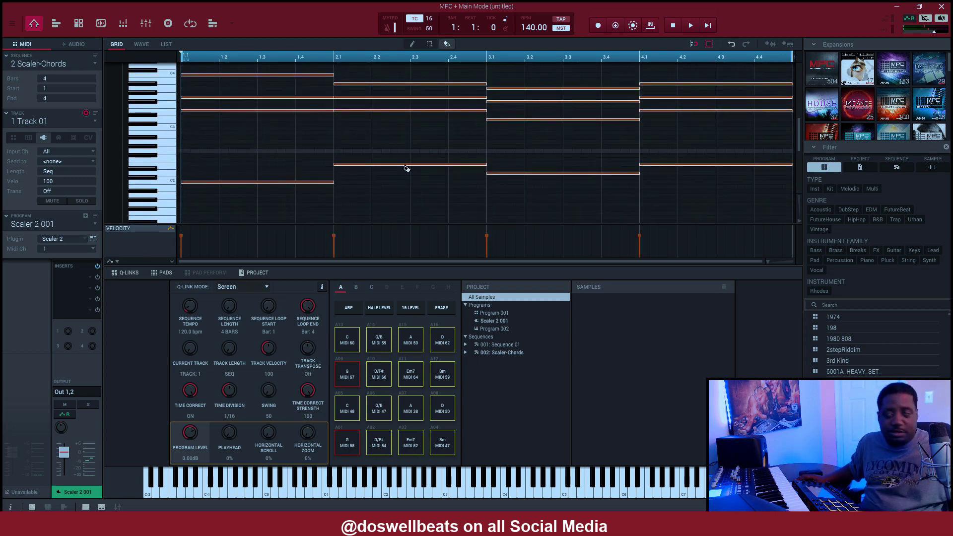
right_click(407, 169)
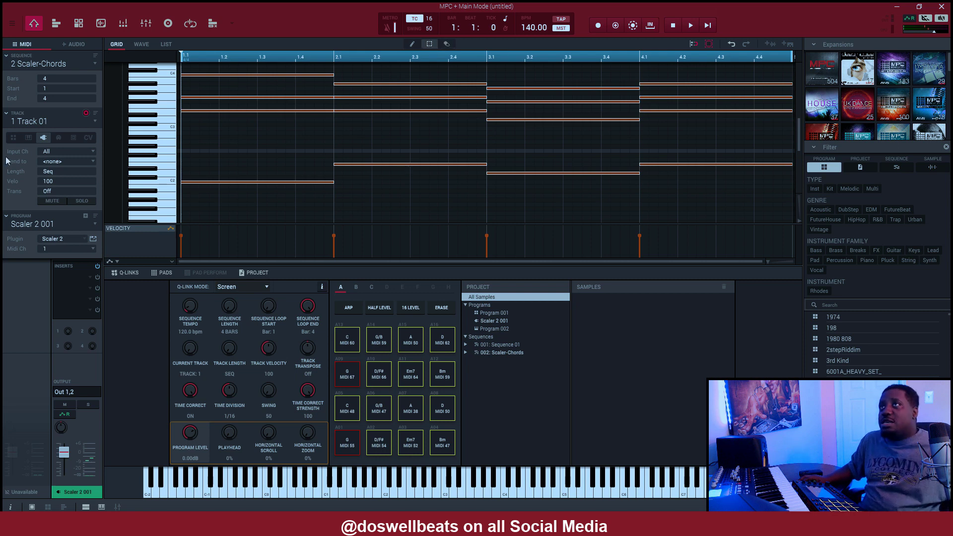
left_click(94, 63)
left_click(72, 74)
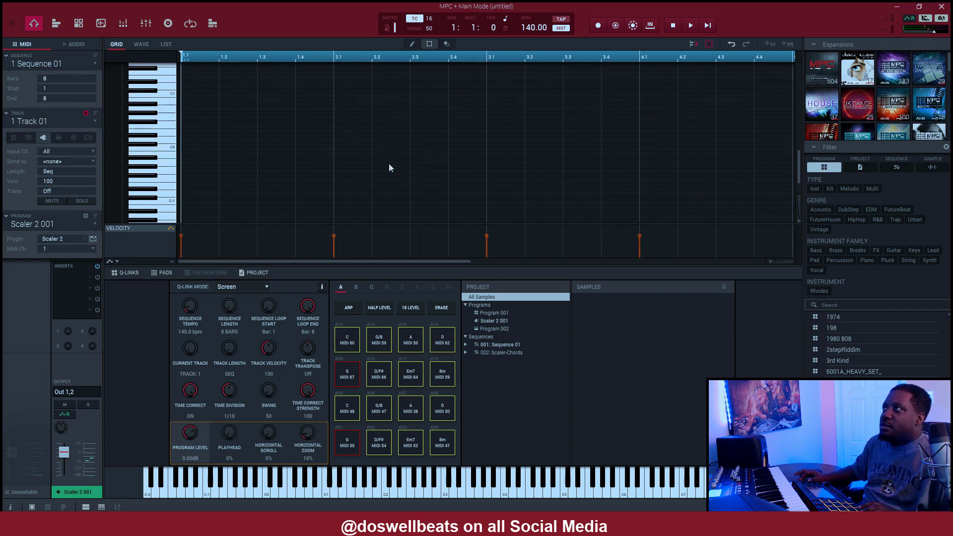
scroll(389, 164, "up", 4)
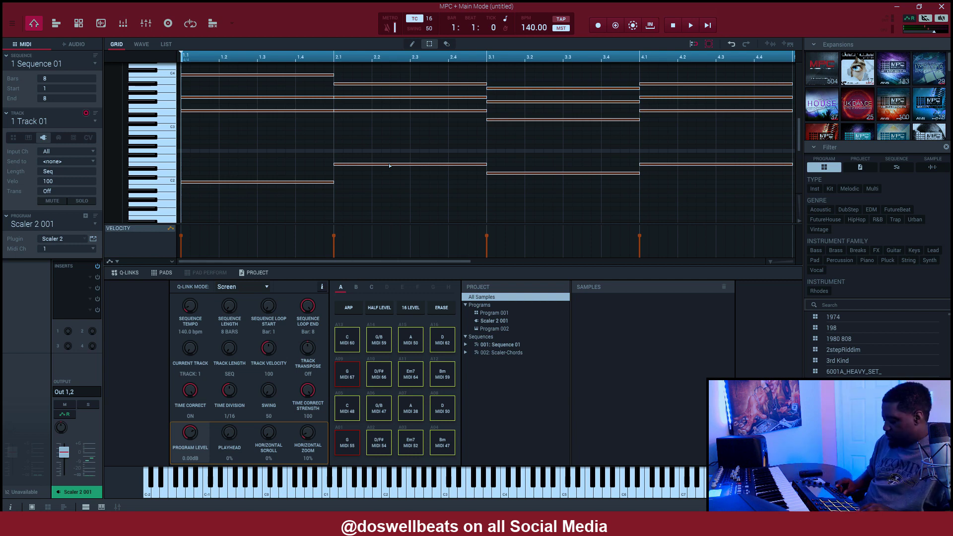
- Play back the pasted chords in Sequence 01 and show all eight bars in the grid
key("space")
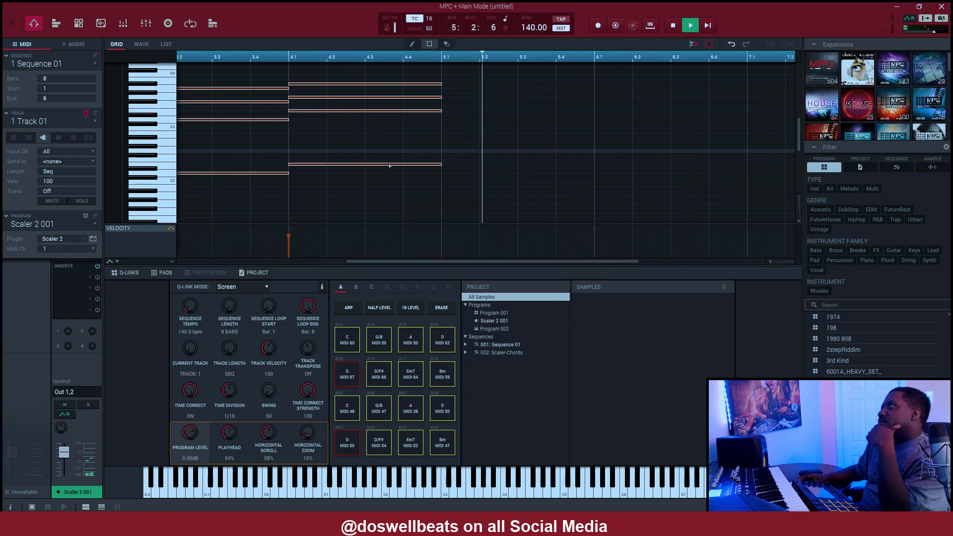
key("shift+space")
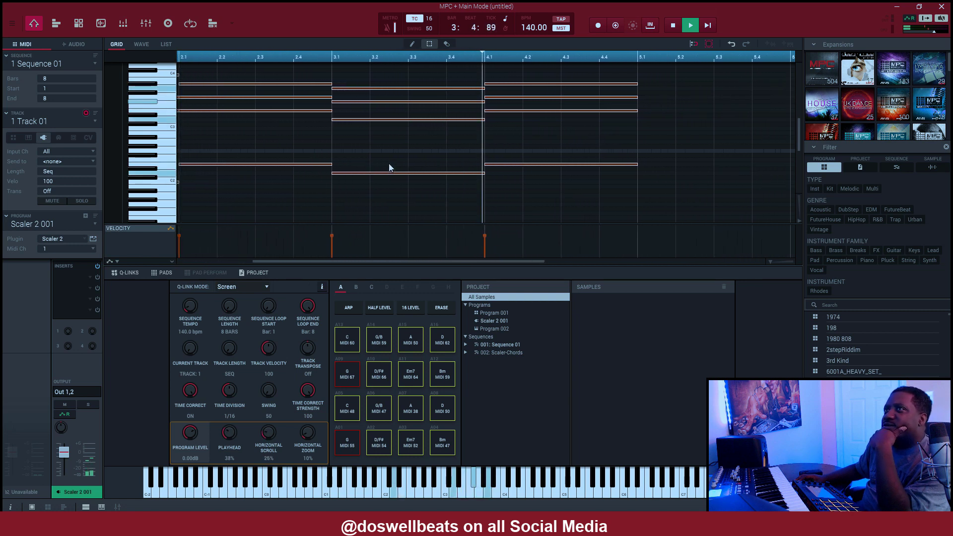
key("shift+space")
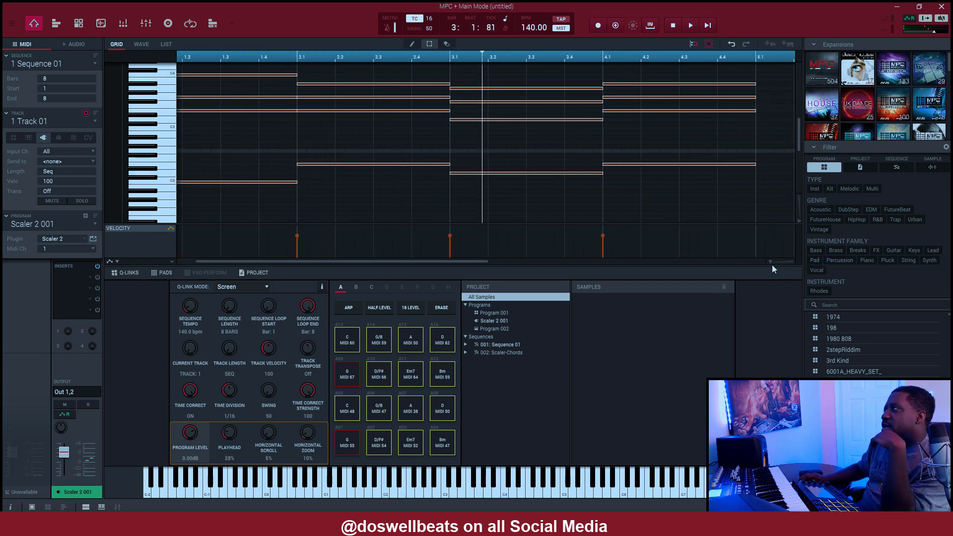
left_click_drag(770, 262, 729, 275)
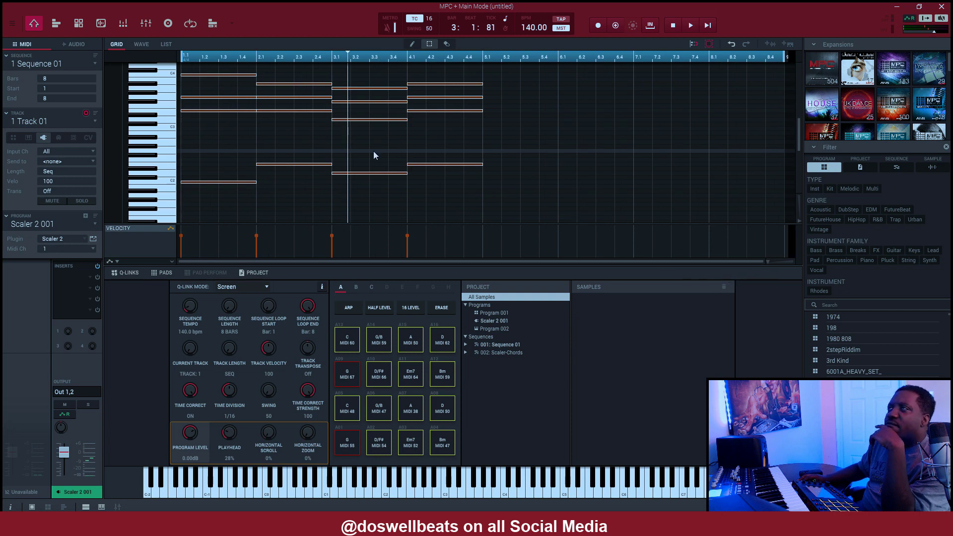
- Raise the second-highest note of the first two chords by one octave in Sequence 01
left_click(314, 88)
left_click(296, 97)
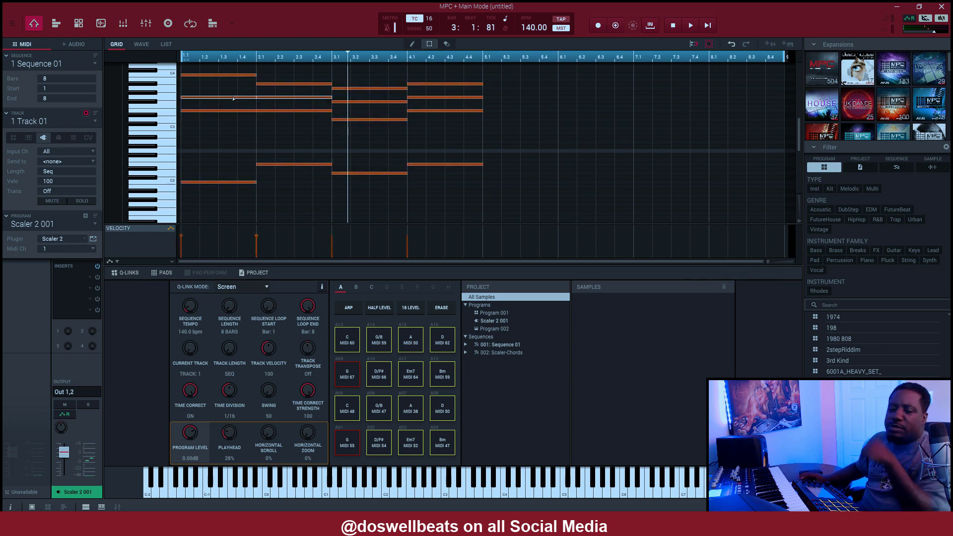
key("shift+Up")
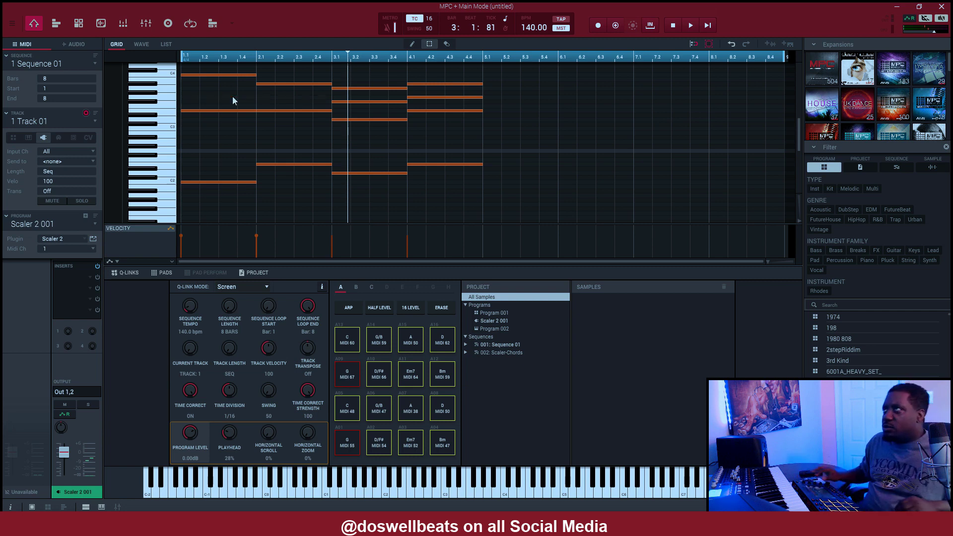
scroll(265, 83, "up", 2)
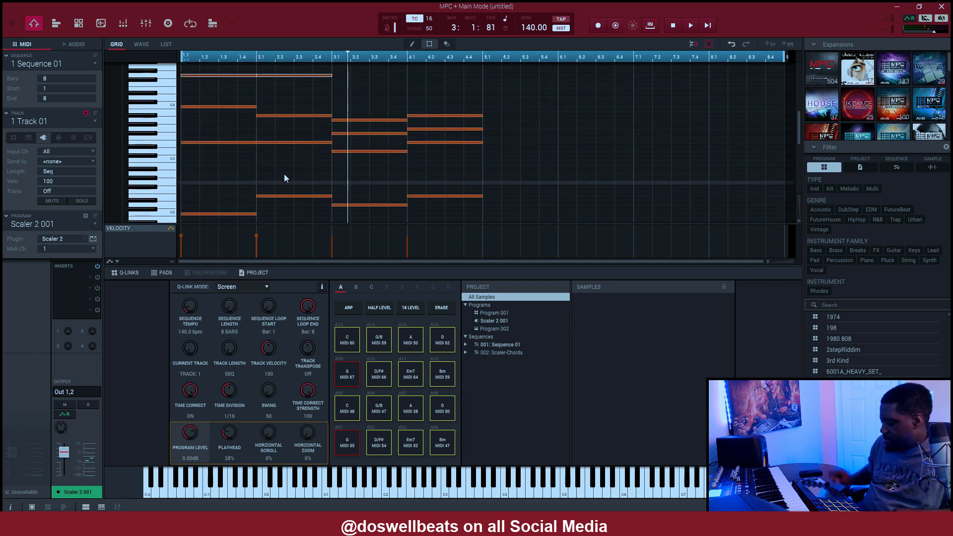
- Raise the second-highest note of the third and fourth chords by one octave while the sequence plays
key("space")
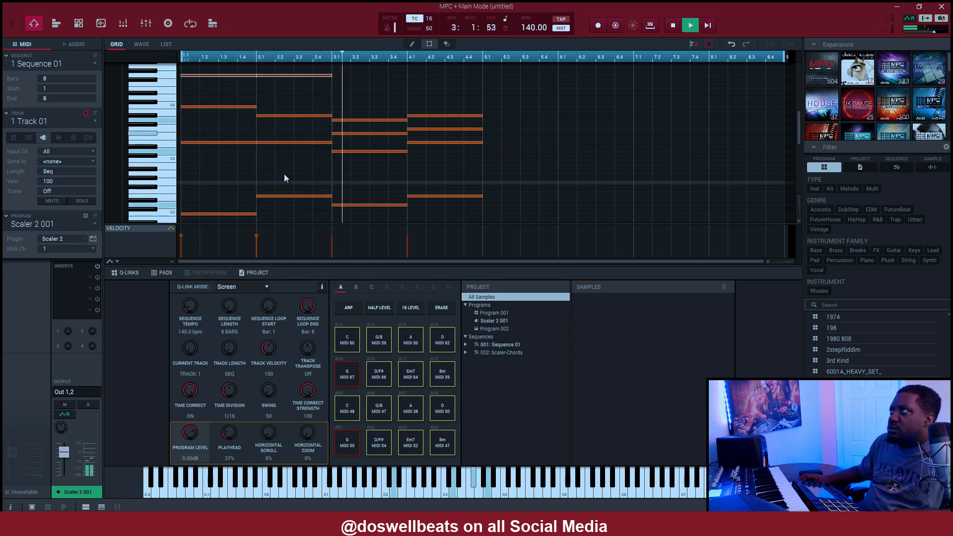
left_click(375, 134)
left_click_drag(381, 138, 383, 138)
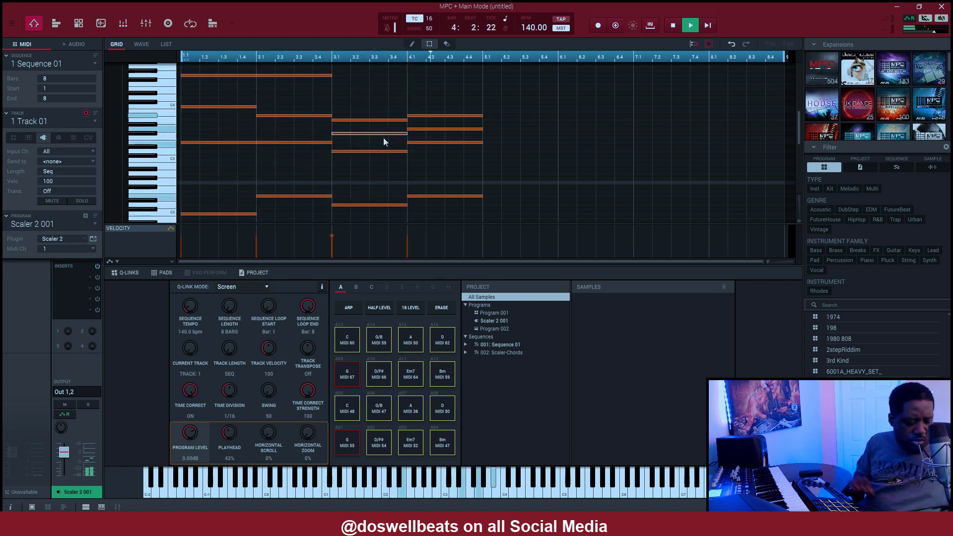
key("shift+Up")
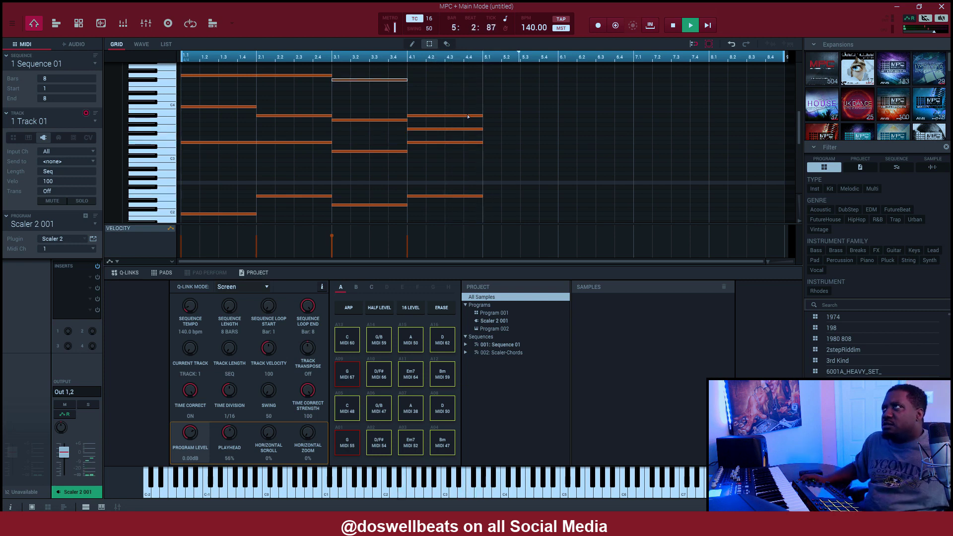
left_click(453, 129)
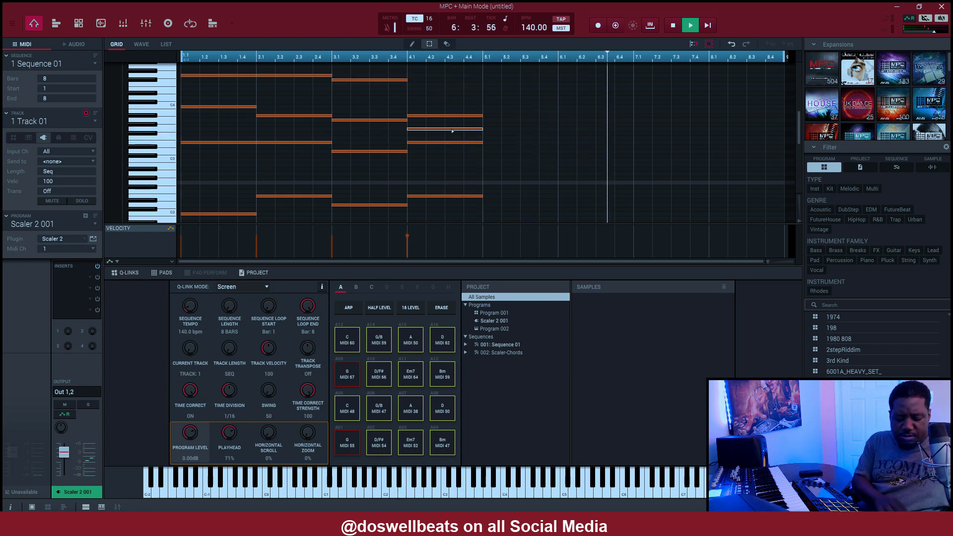
key("shift+Up")
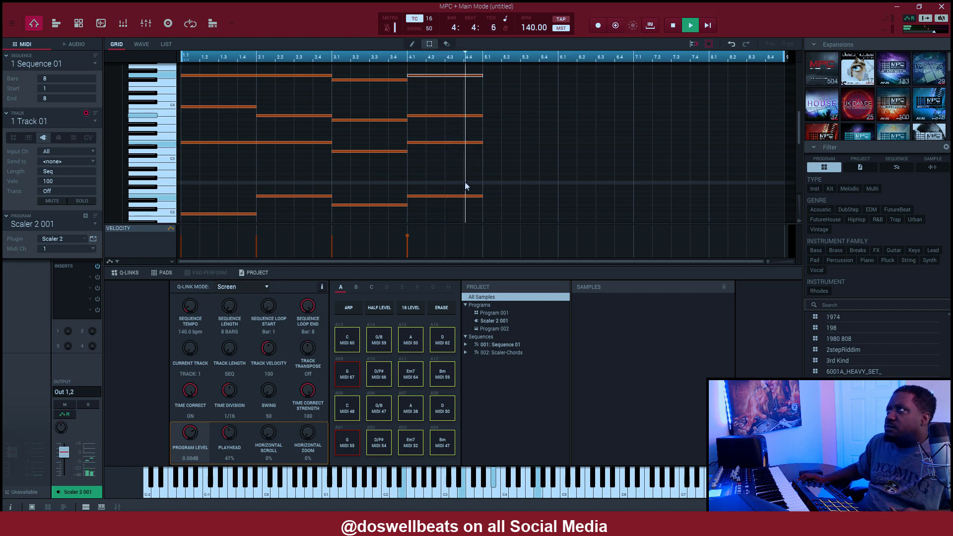
- Delete the four bass notes and listen to the progression without them
left_click_drag(454, 133, 156, 221)
key("Delete")
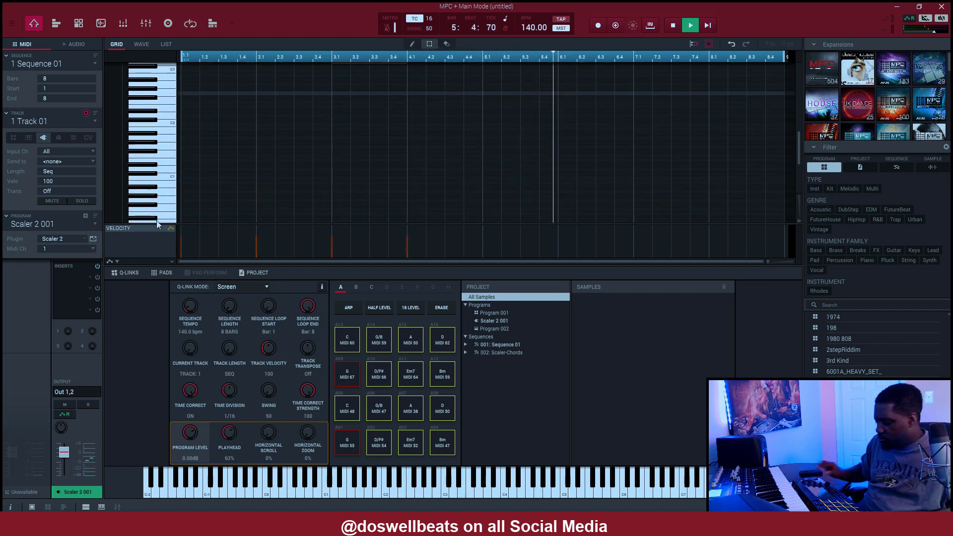
scroll(346, 152, "up", 5)
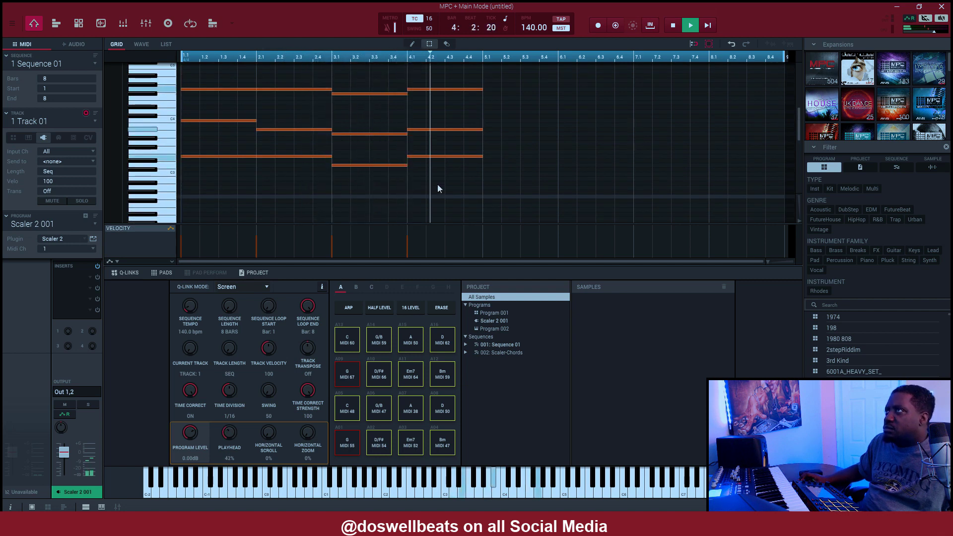
key("shift+space")
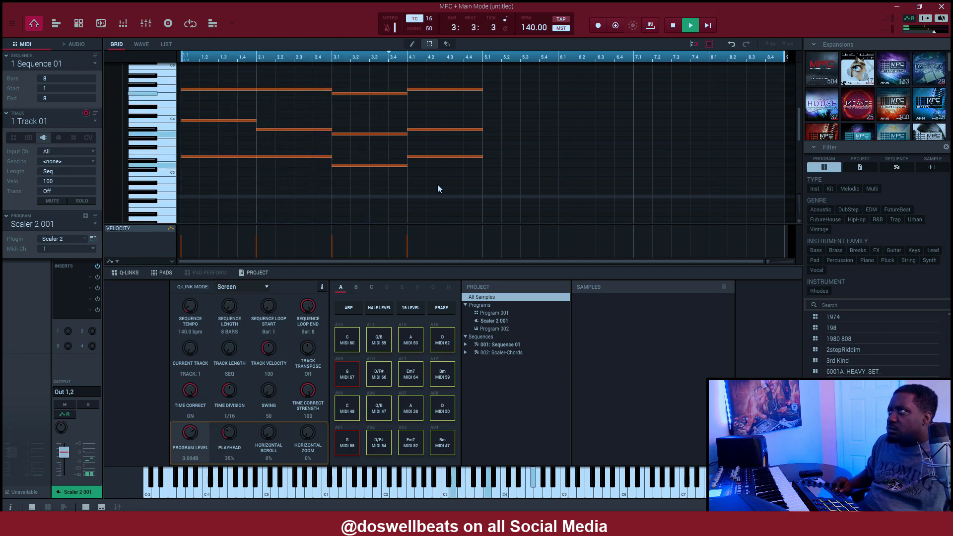
key("space")
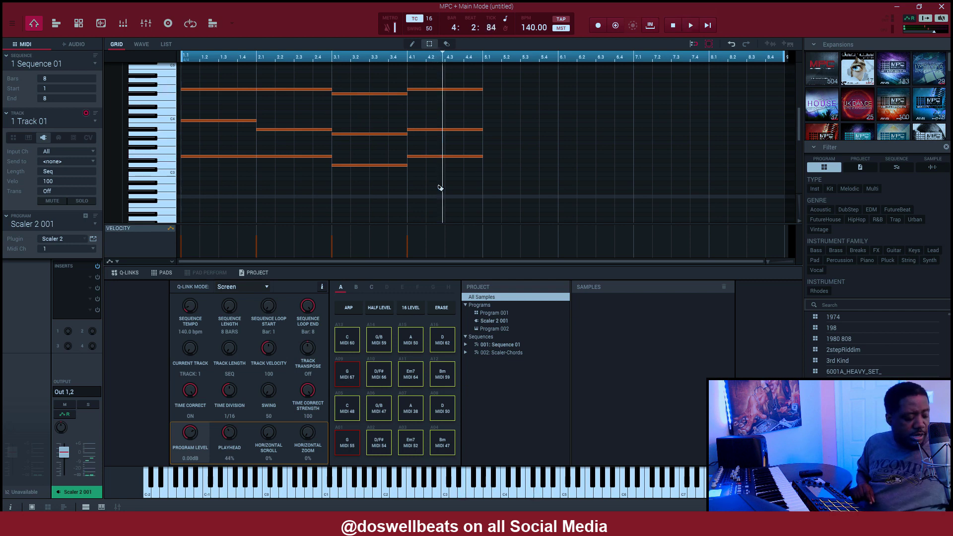
- Undo the bass note deletion and try raising the four bass notes by one octave
key("e")
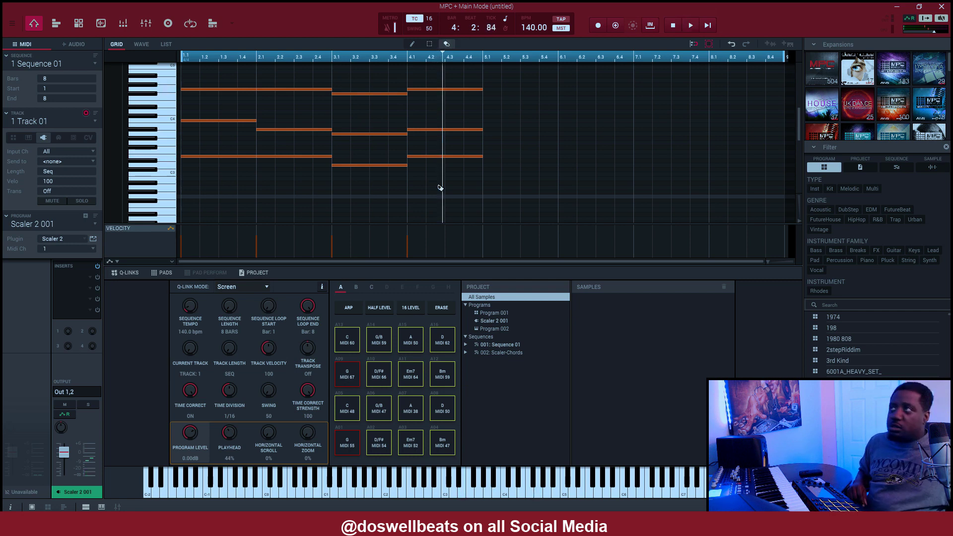
key("ctrl+z")
key("s")
scroll(436, 183, "down", 2)
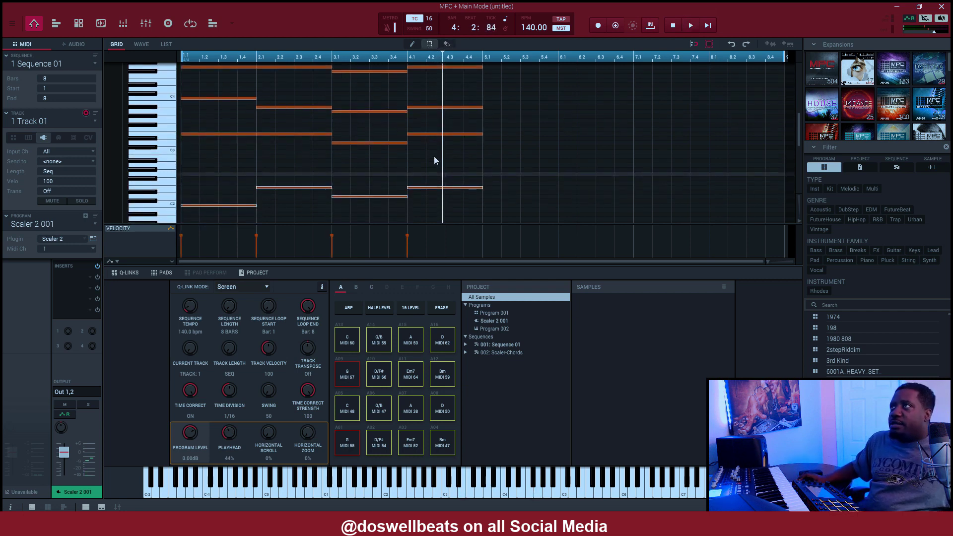
key("shift+Up")
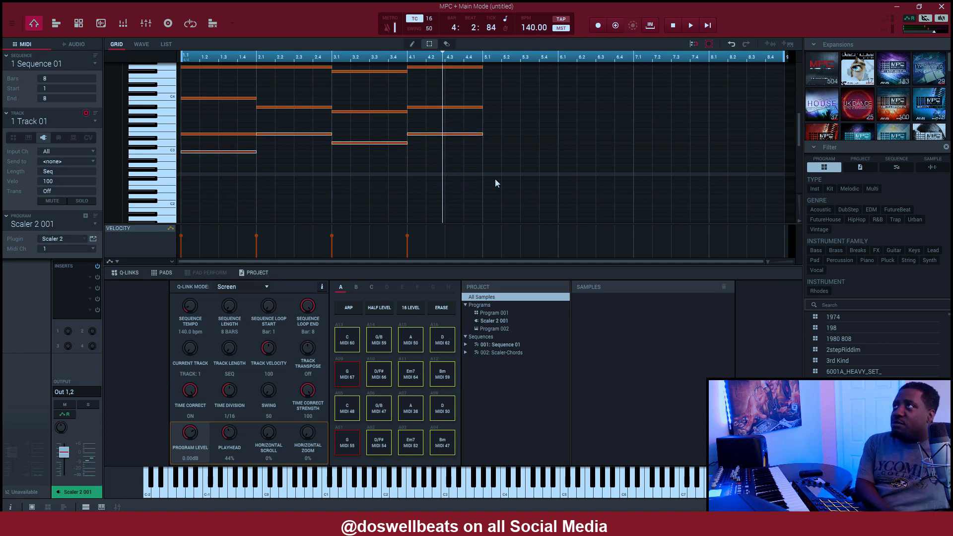
key("shift+Down")
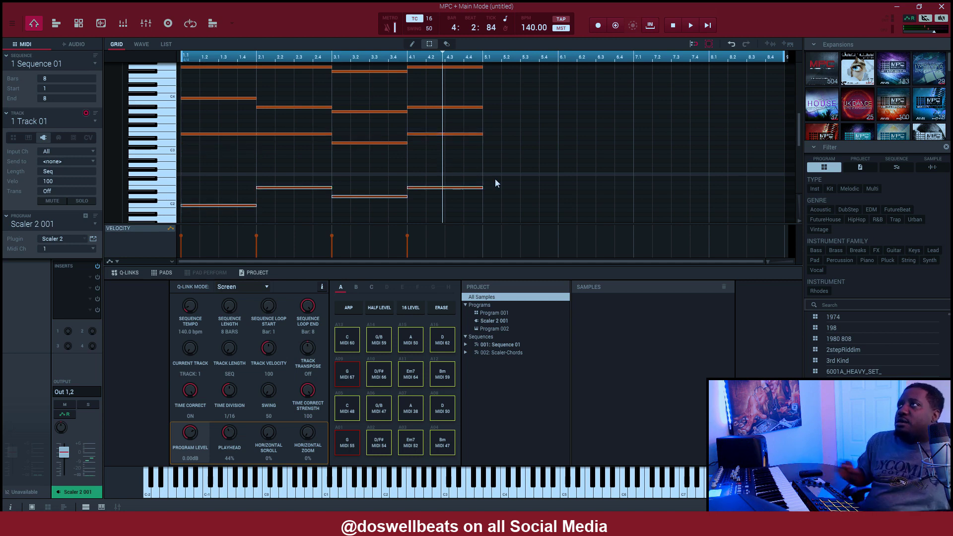
- Delete the notes one octave above the bass in chords two to four and raise all four bass notes by one octave
left_click_drag(293, 129, 215, 211)
key("Delete")
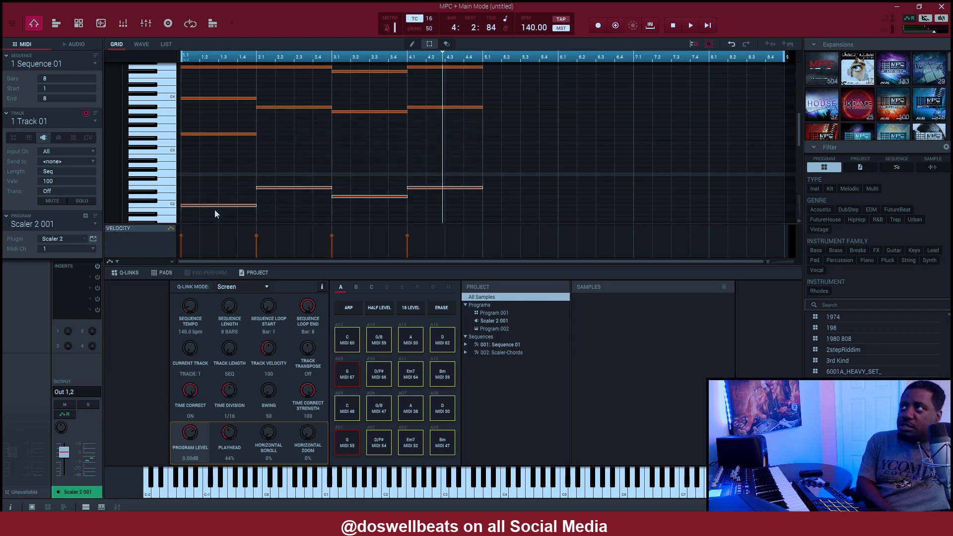
key("shift+Up")
- Play back the revoiced progression and set the loop end of Sequence 01 to bar 4
key("space")
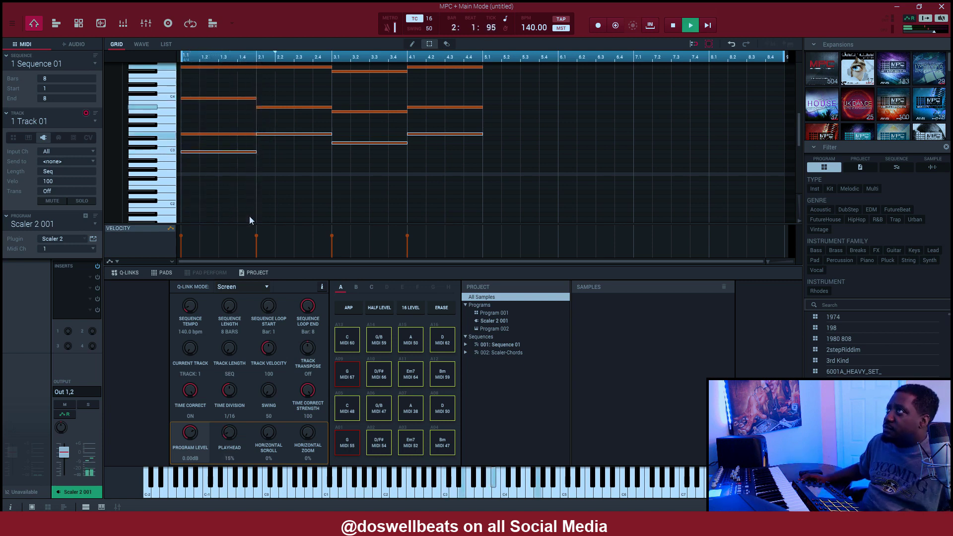
scroll(320, 184, "up", 3)
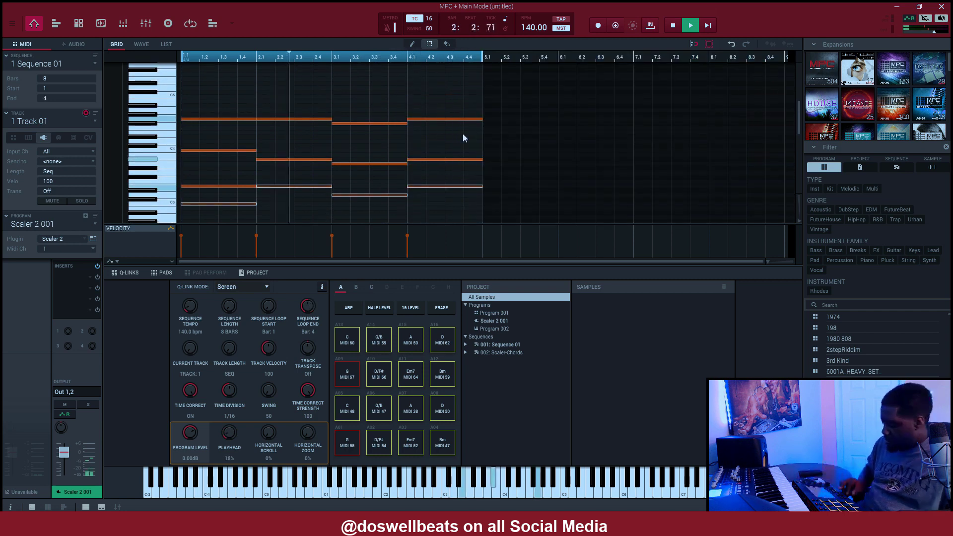
key("space")
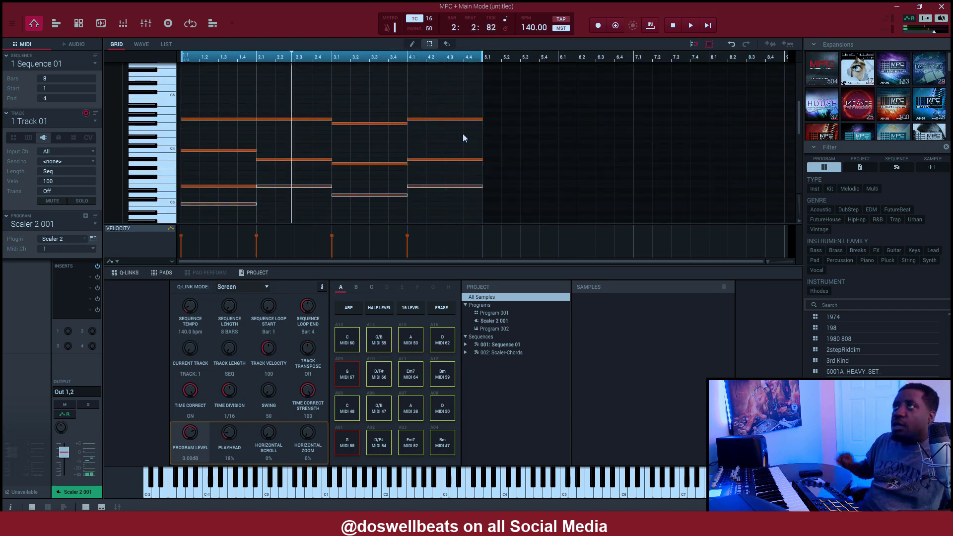
- Load the Native Instruments Kontakt plugin as the program for Track 01
left_click(86, 240)
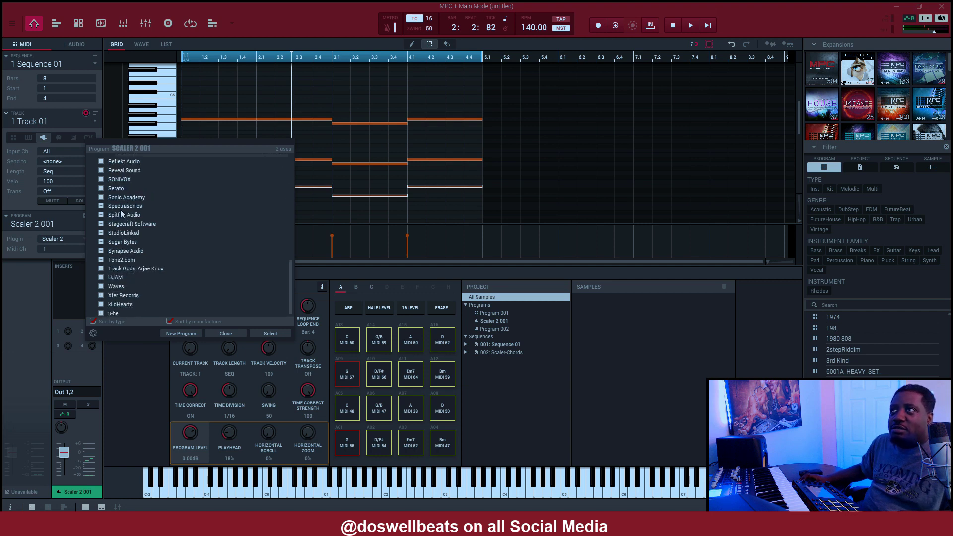
scroll(109, 231, "up", 6)
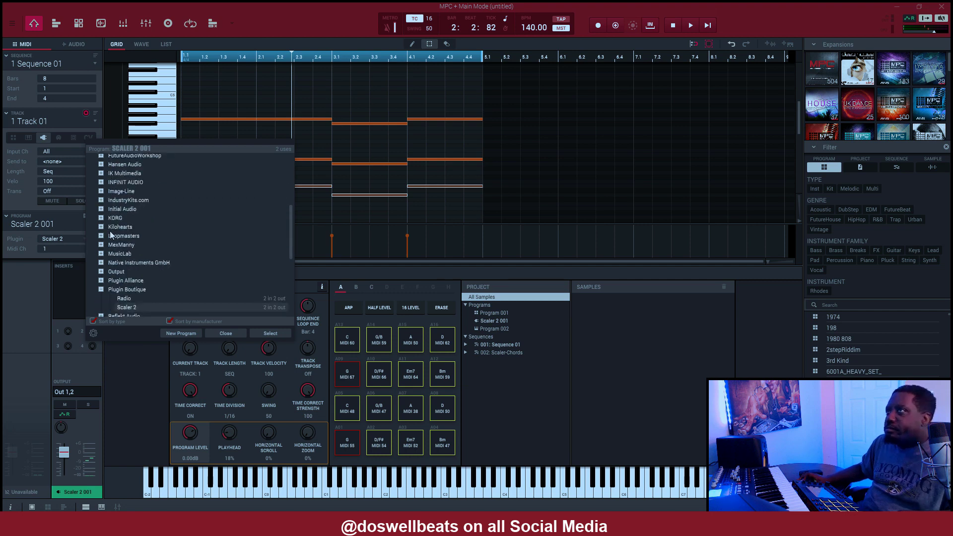
left_click(100, 264)
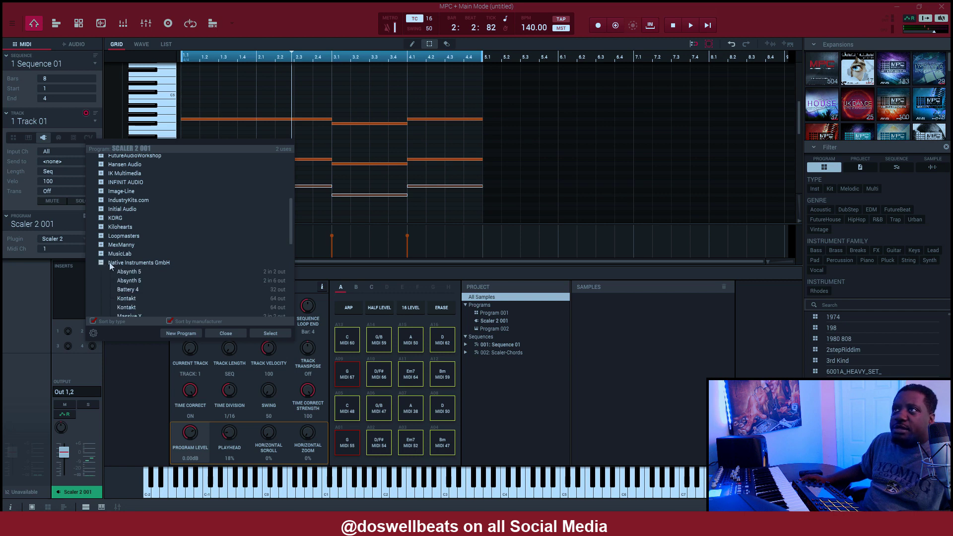
scroll(233, 252, "down", 4)
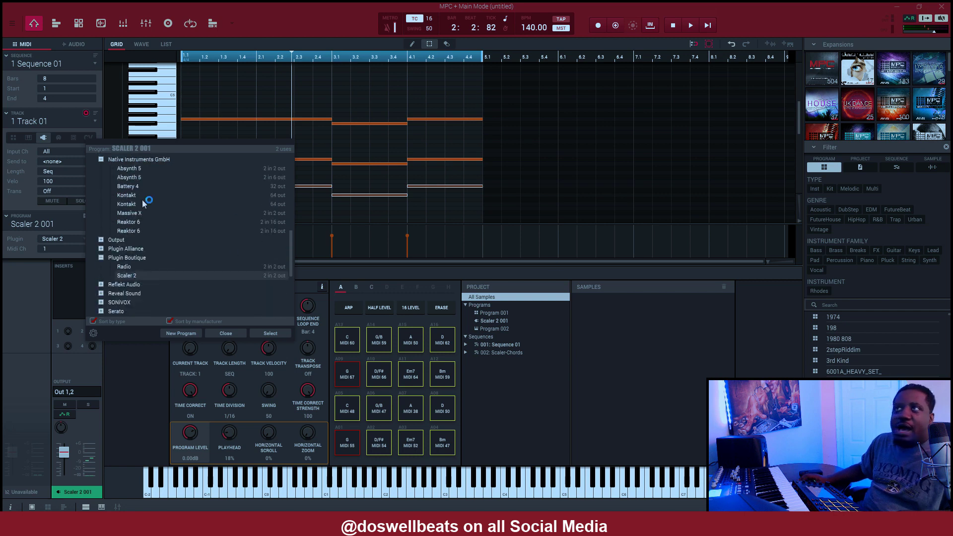
double_click(152, 201)
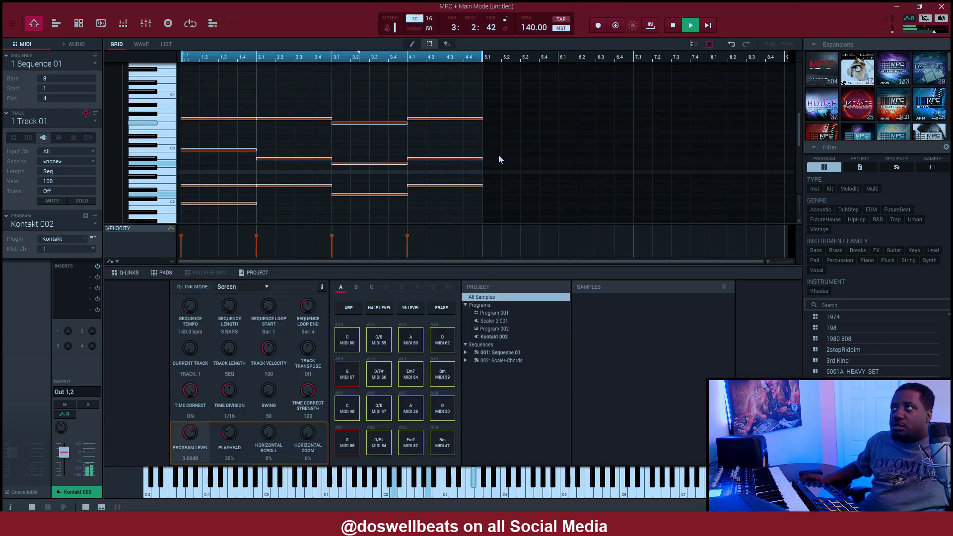
- Switch the Hybrid Keys snapshot in Kontakt to Character Organ and close the plugin window
scroll(498, 155, "down", 1)
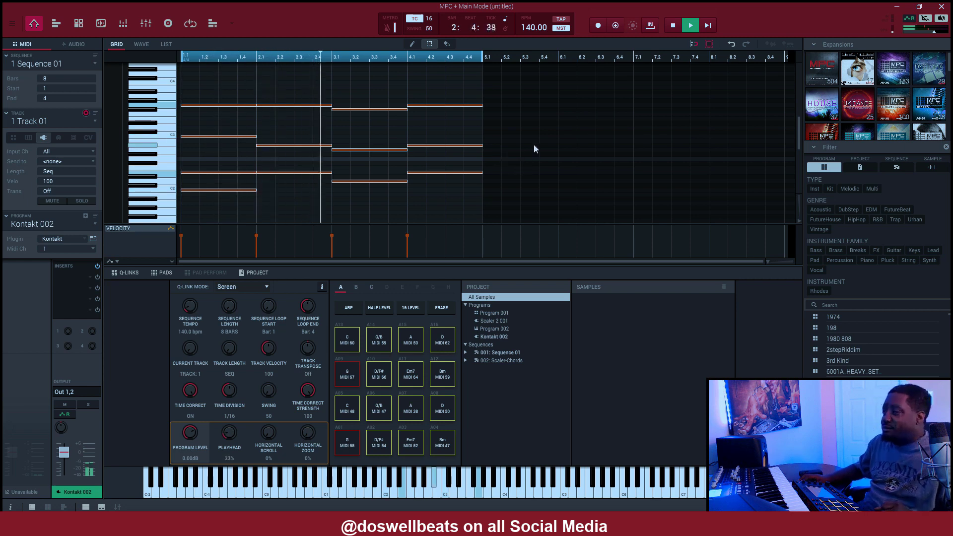
left_click_drag(680, 511, 605, 72)
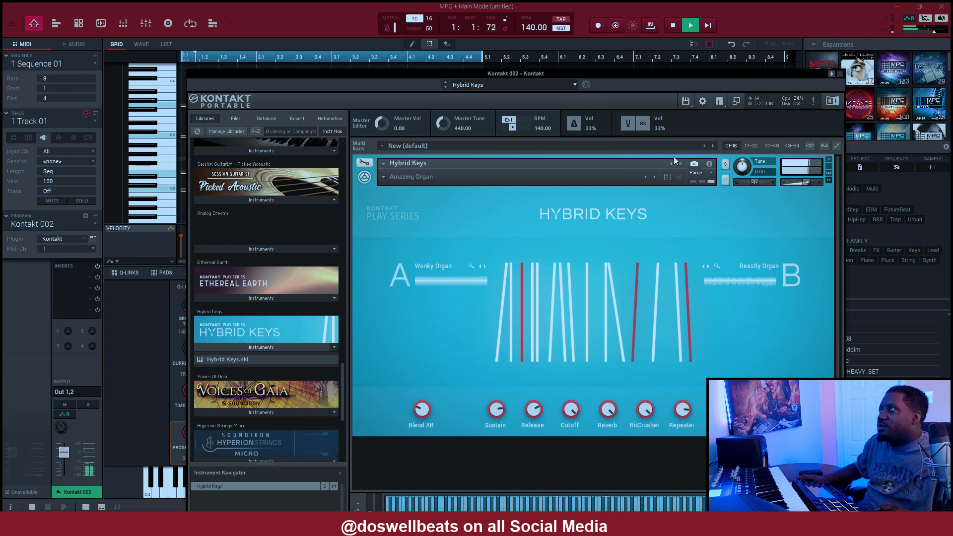
left_click(654, 177)
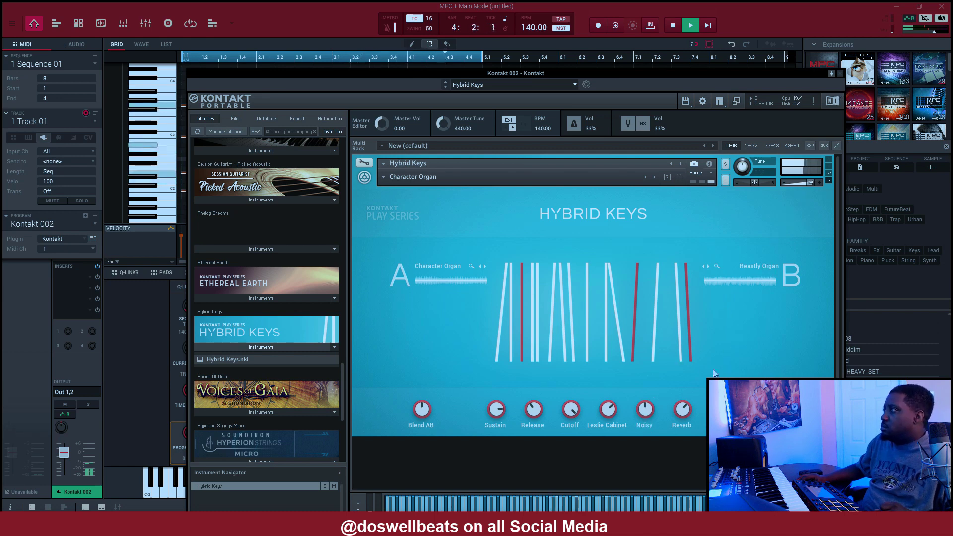
mouse_move(685, 416)
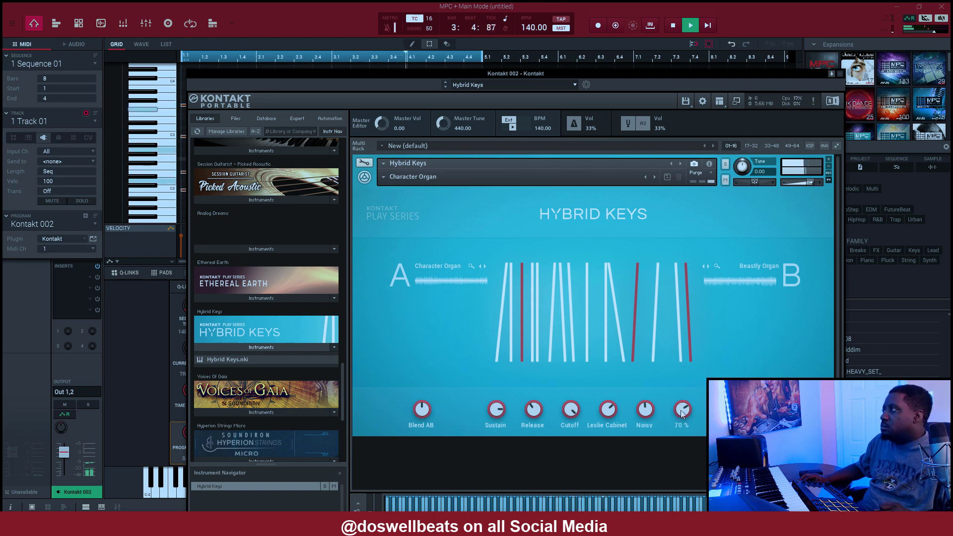
left_click(841, 74)
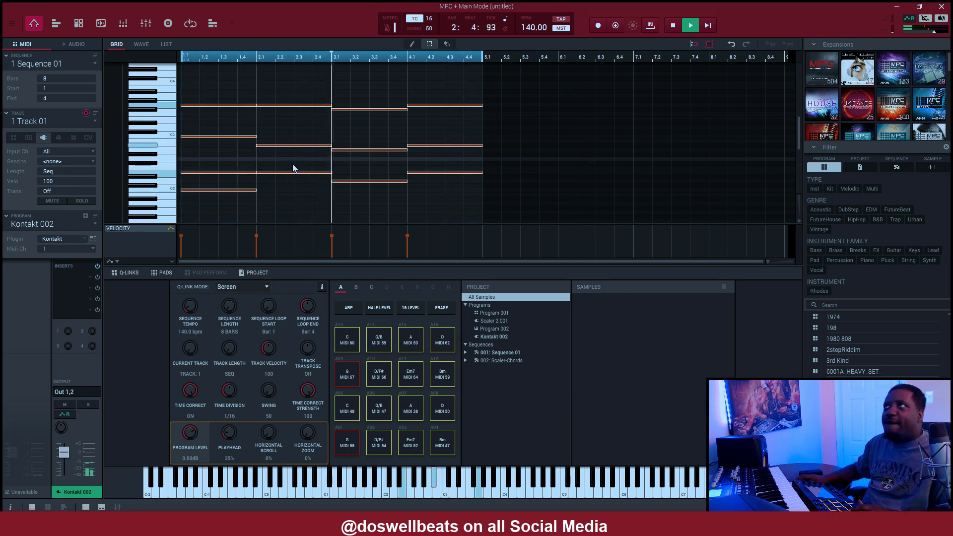
- Try duplicating the middle notes of the four chords one octave higher and nudging them earlier, and delete the copies
left_click_drag(433, 119, 201, 157)
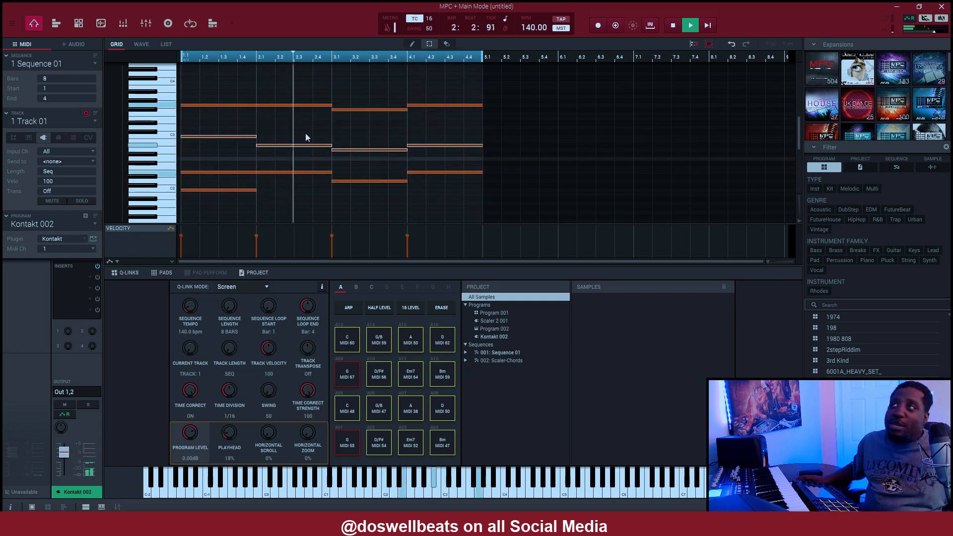
left_click_drag(203, 139, 213, 140)
key("shift+Up")
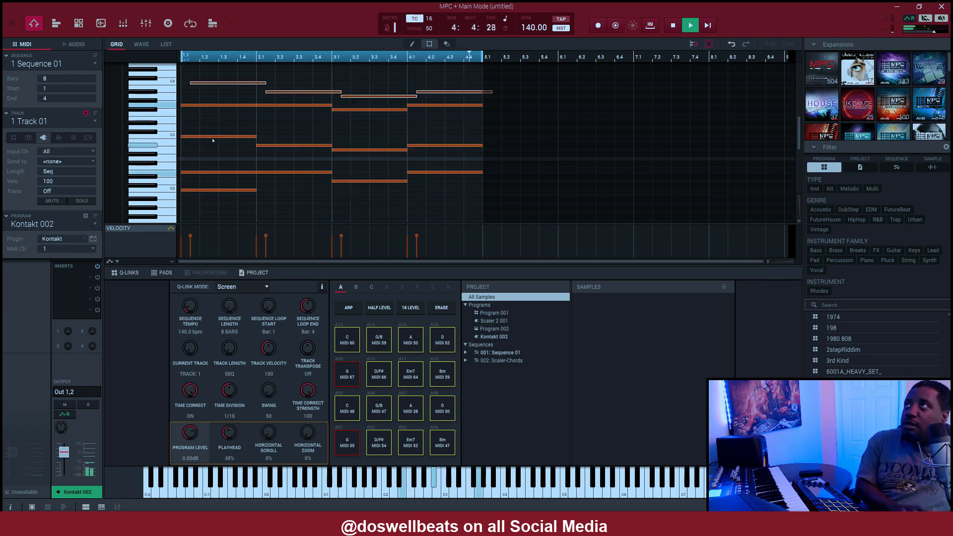
key("Left")
key("Left")
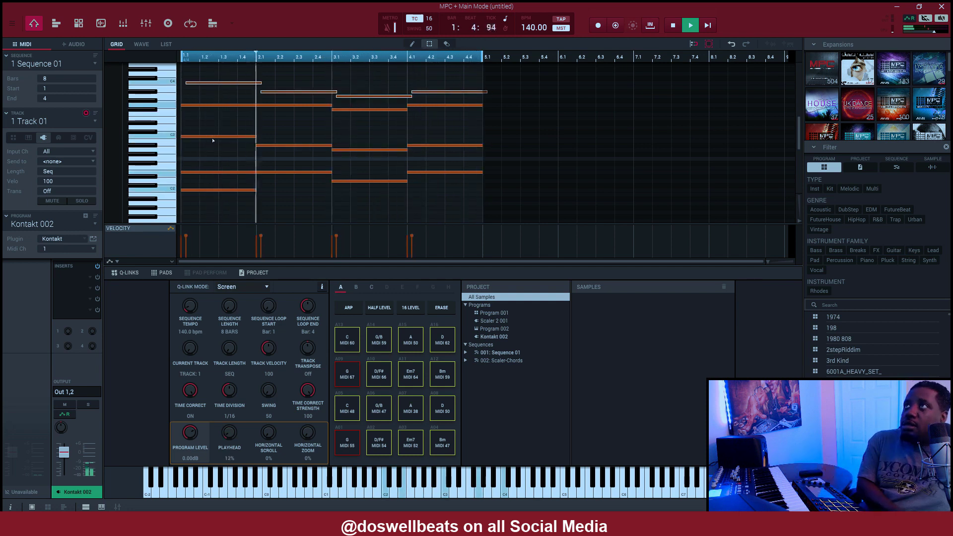
key("Delete")
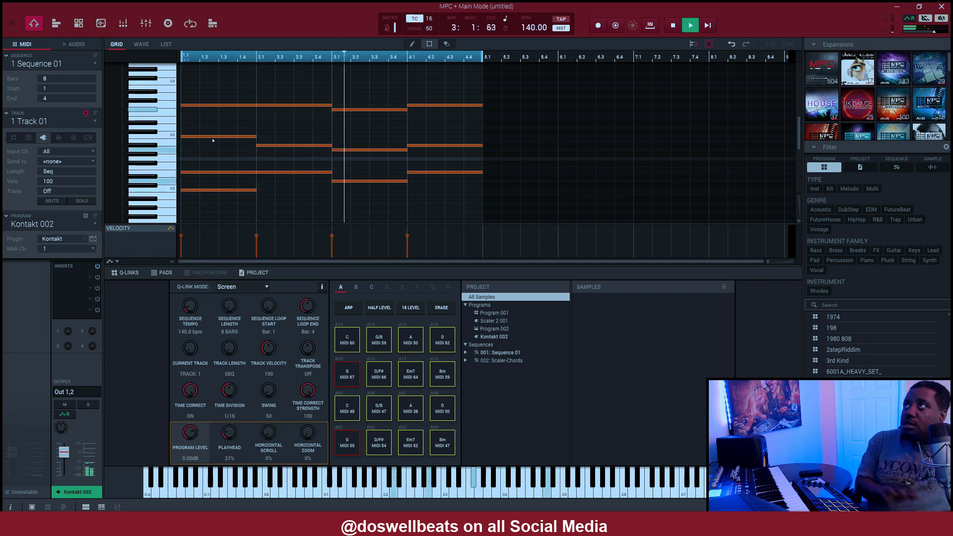
- Select the four highest notes in bars 5 to 8 of Track 02 and lower their pitch
scroll(299, 177, "up", 2)
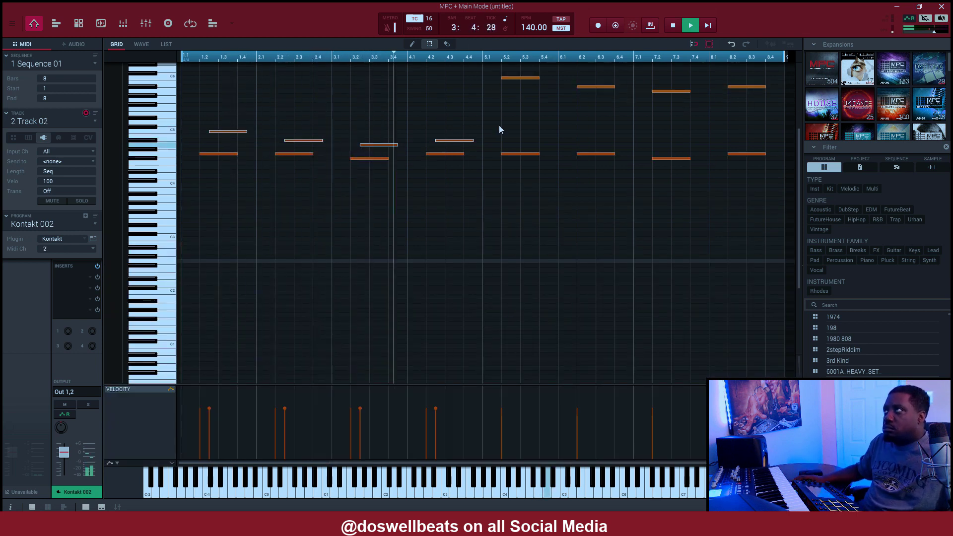
left_click_drag(501, 74, 759, 99)
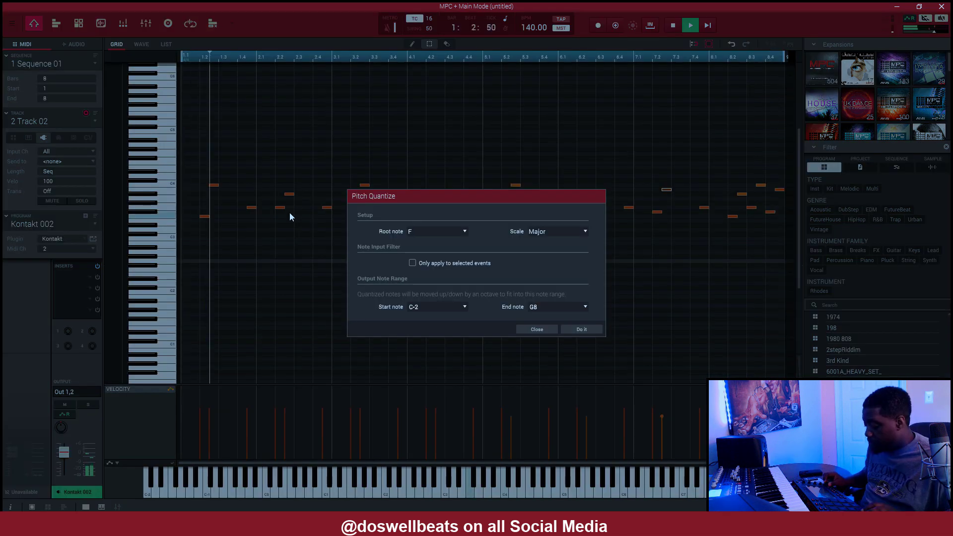
key("Down")
key("Down")
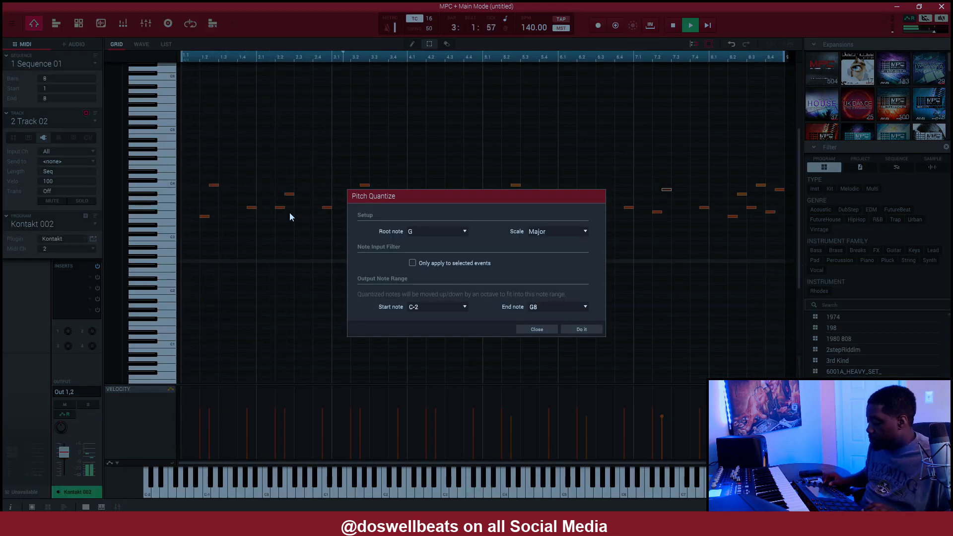
- Pitch-quantize the Track 02 melody to G Harmonic Minor and repeat the quantize with C3 as the start note
key("Down")
key("Down")
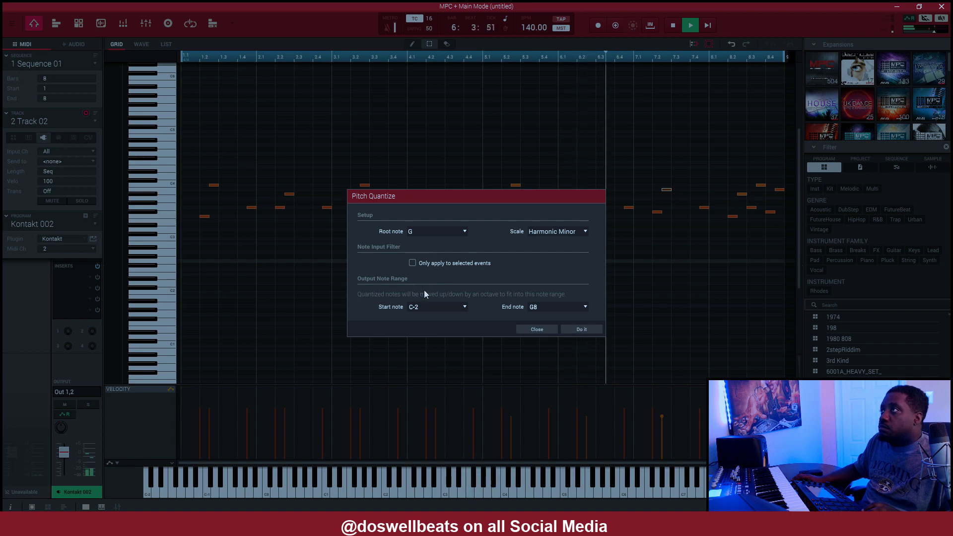
left_click(581, 329)
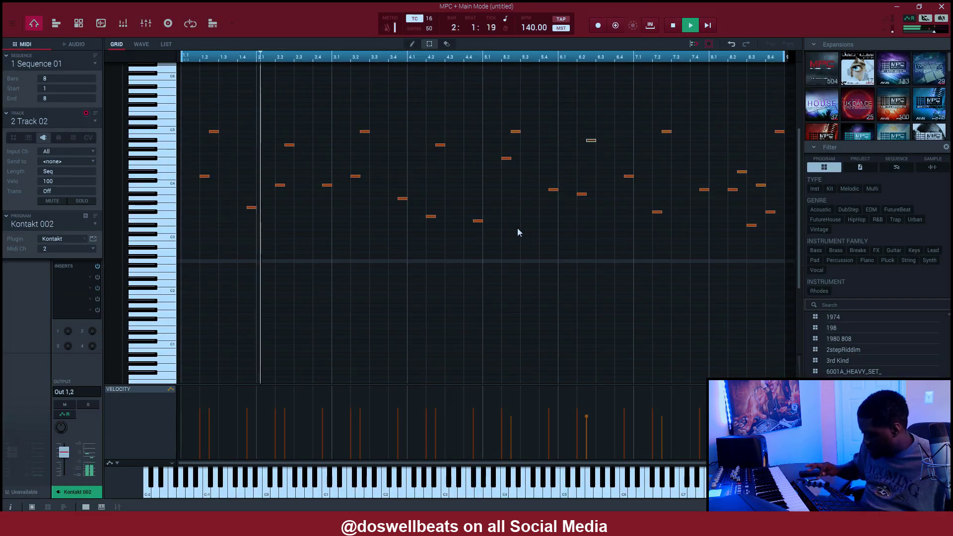
key("ctrl+p")
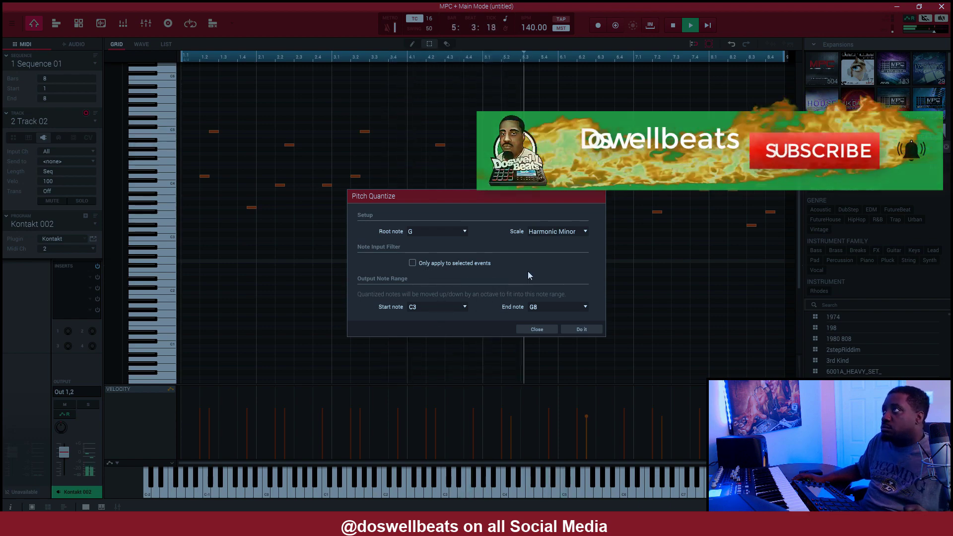
left_click(585, 329)
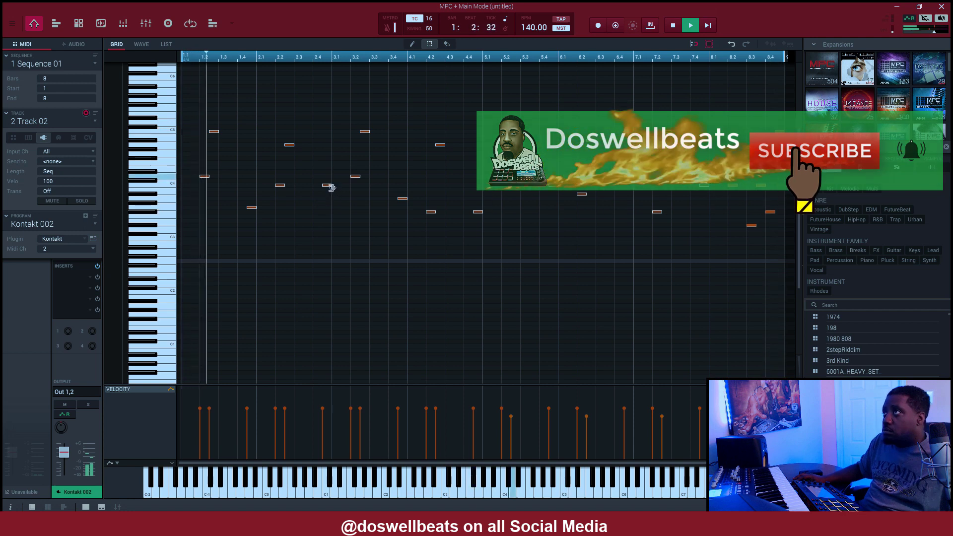
- Lengthen the selected melody notes and apply Timing Correct to them with 1/16 division, Shift Timing 4 and Strength 89
left_click_drag(331, 188, 351, 189)
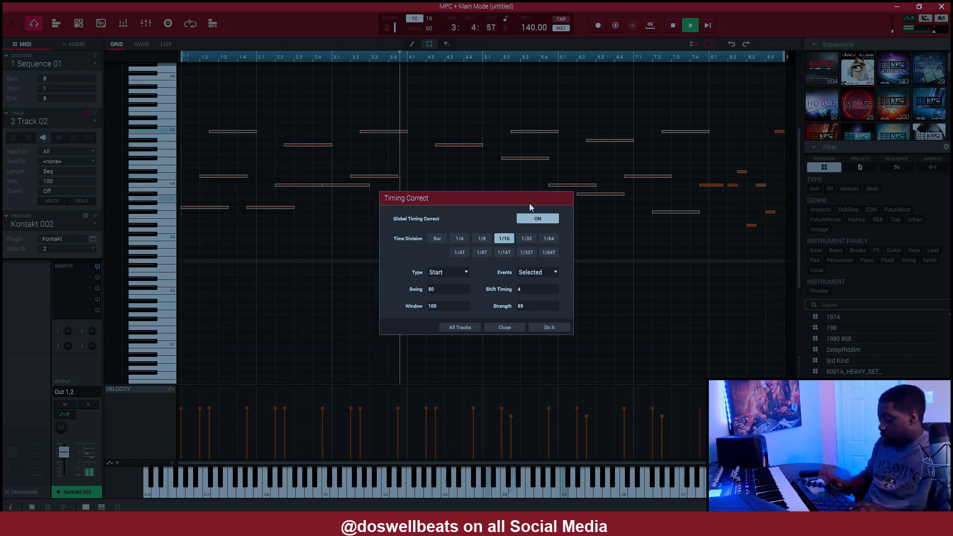
key("Return")
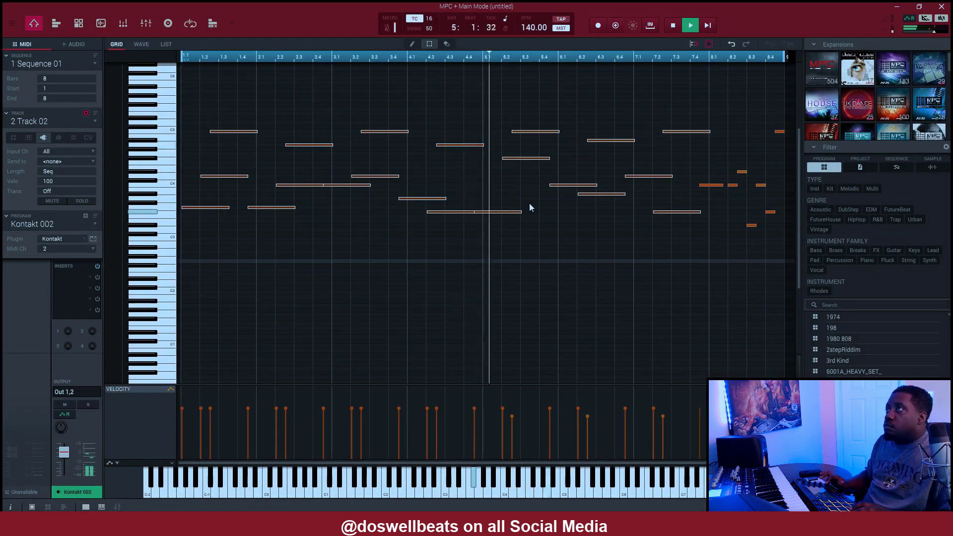
- Load Xpand!2 as the program for Track 03, check playback and close the plugin window
left_click(70, 224)
left_click(32, 262)
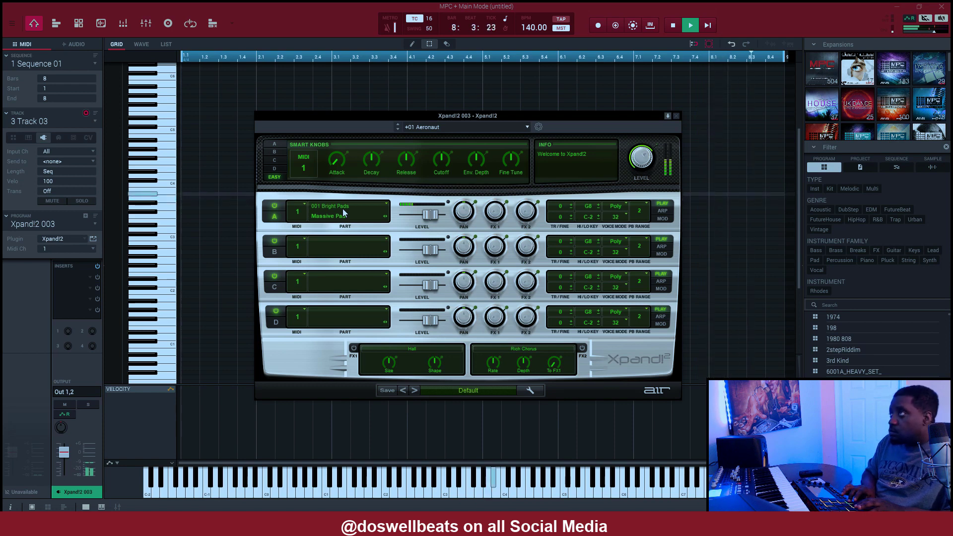
key("space")
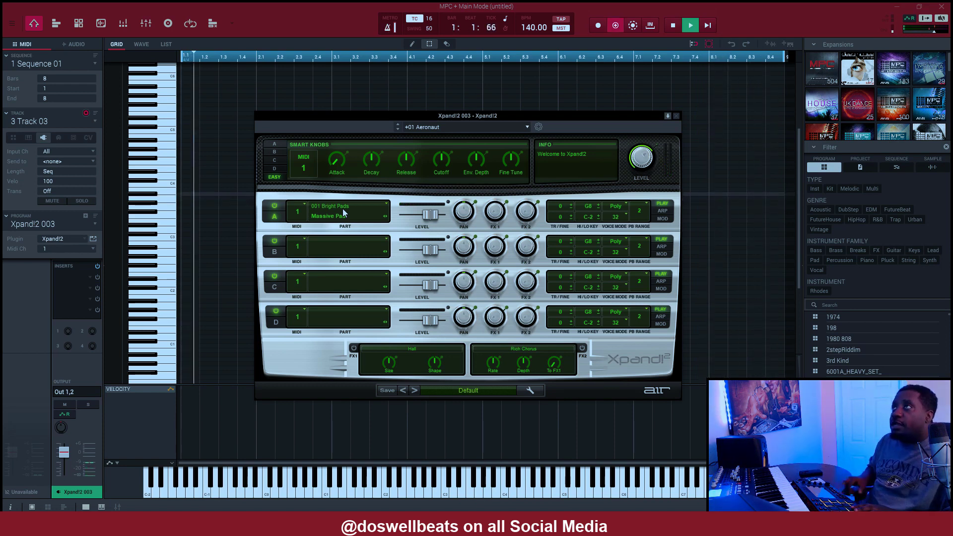
left_click(678, 117)
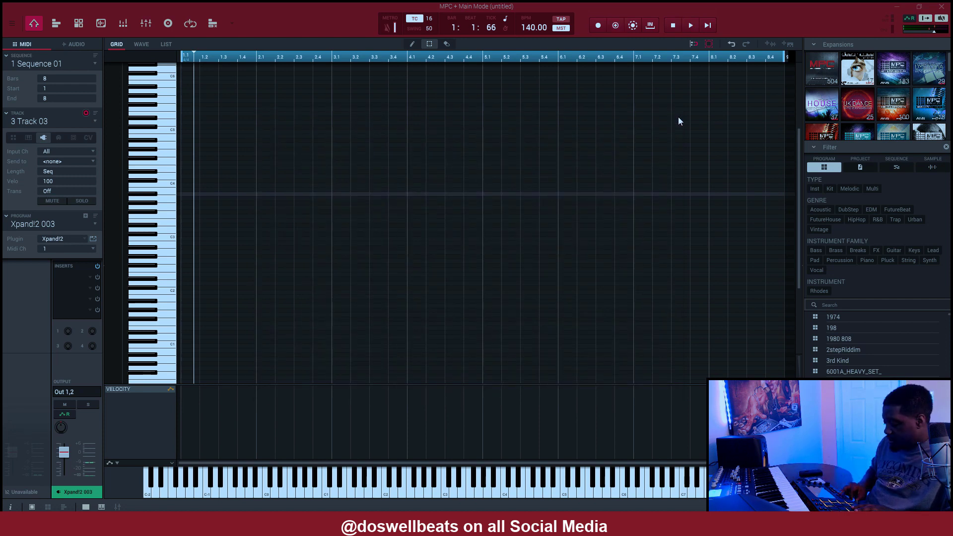
key("space")
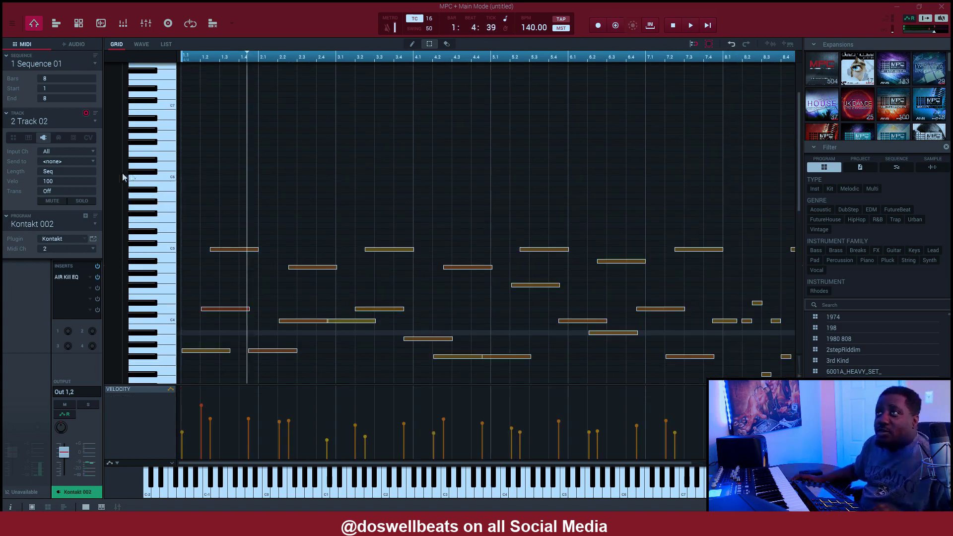
- Switch to the unused track 30 and open the Faded Reels expansion
left_click(95, 122)
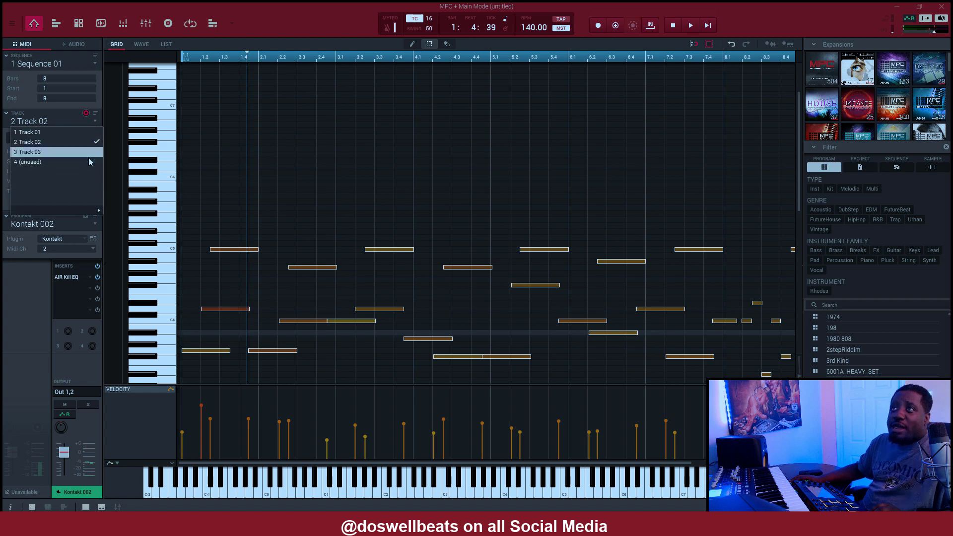
mouse_move(87, 213)
scroll(117, 213, "down", 6)
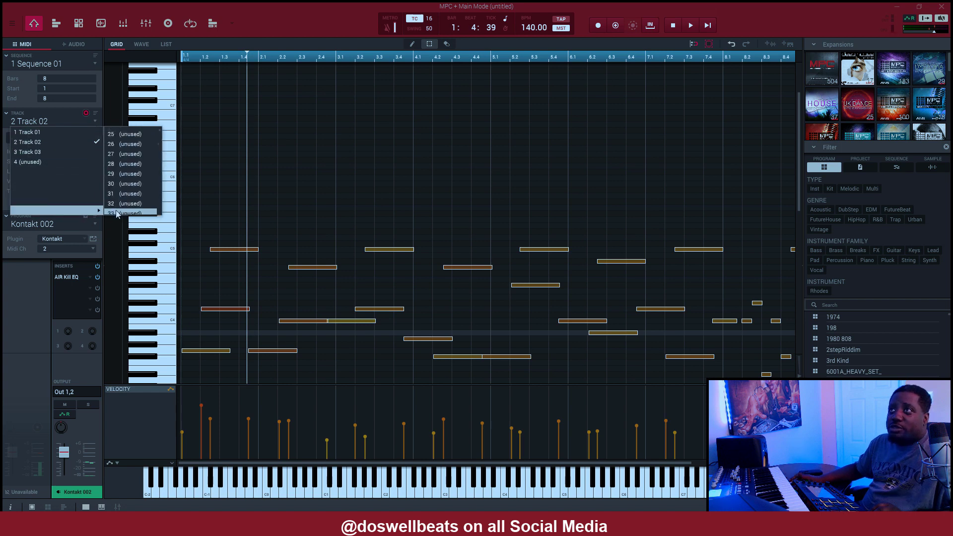
left_click(119, 179)
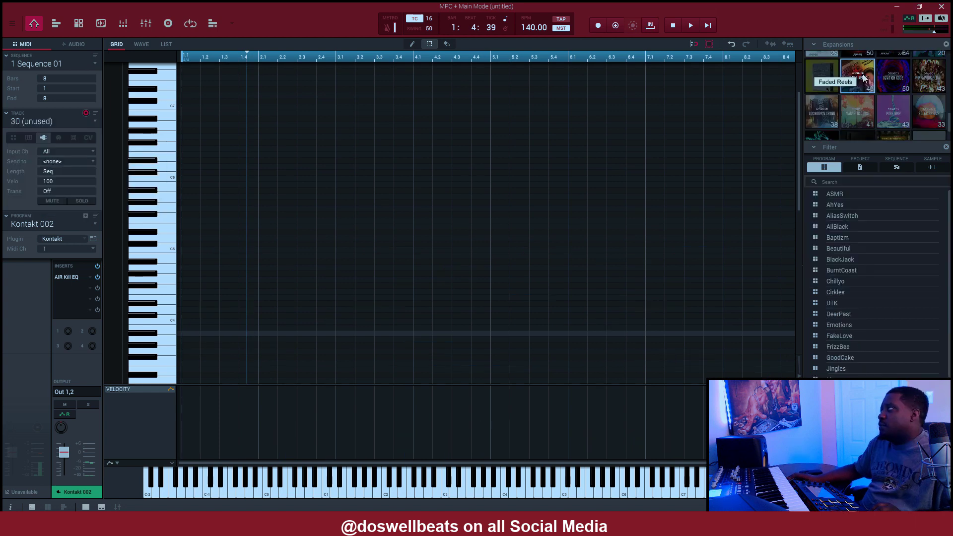
left_click(863, 76)
left_click(863, 75)
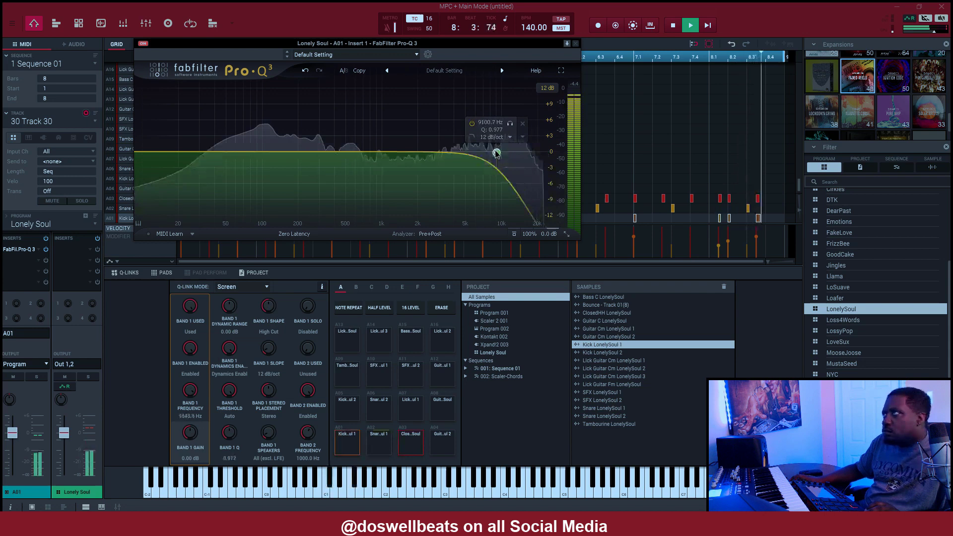
- Shape the pad A01 kick in FabFilter Pro-Q 3 with a 12 dB/oct high cut at about 6 kHz and a Brickwall low cut
left_click_drag(496, 154, 475, 155)
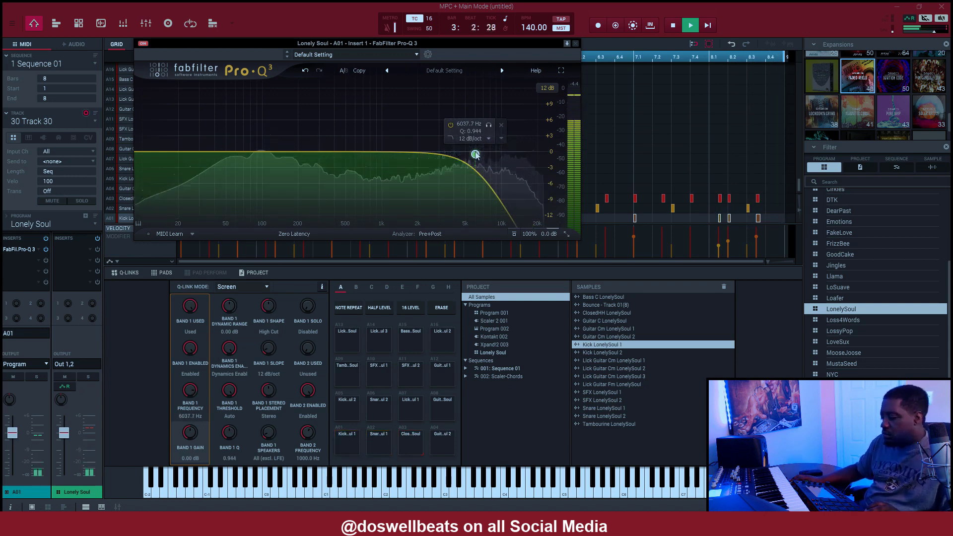
left_click(142, 151)
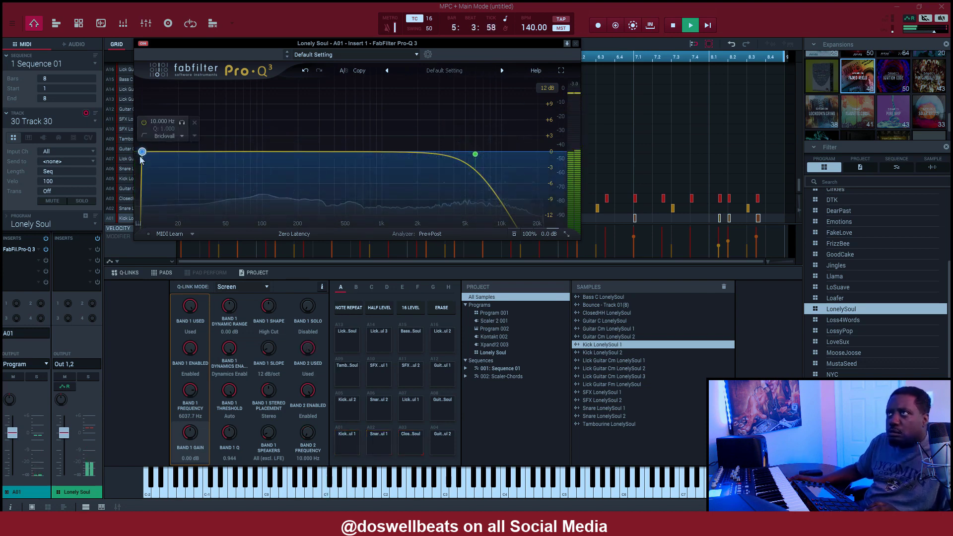
left_click_drag(142, 151, 212, 156)
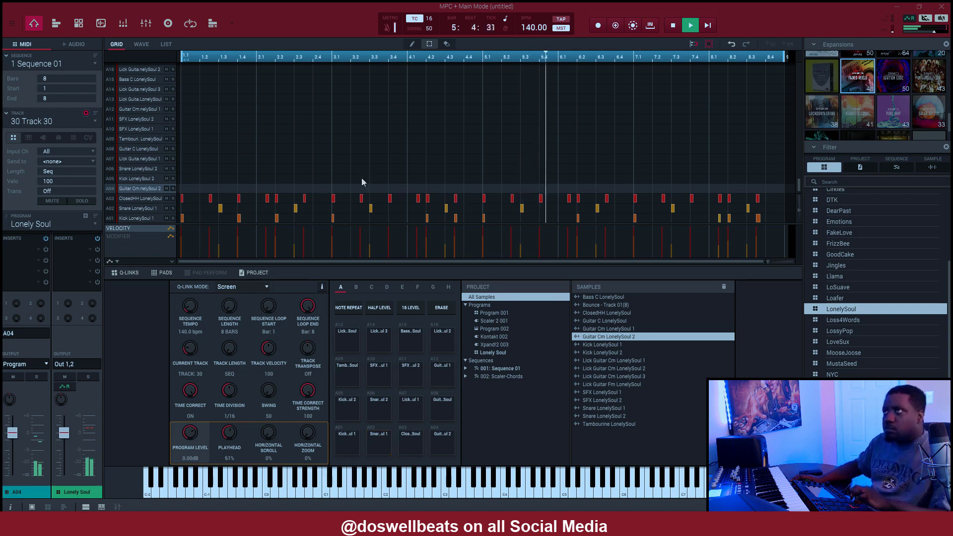
key("space")
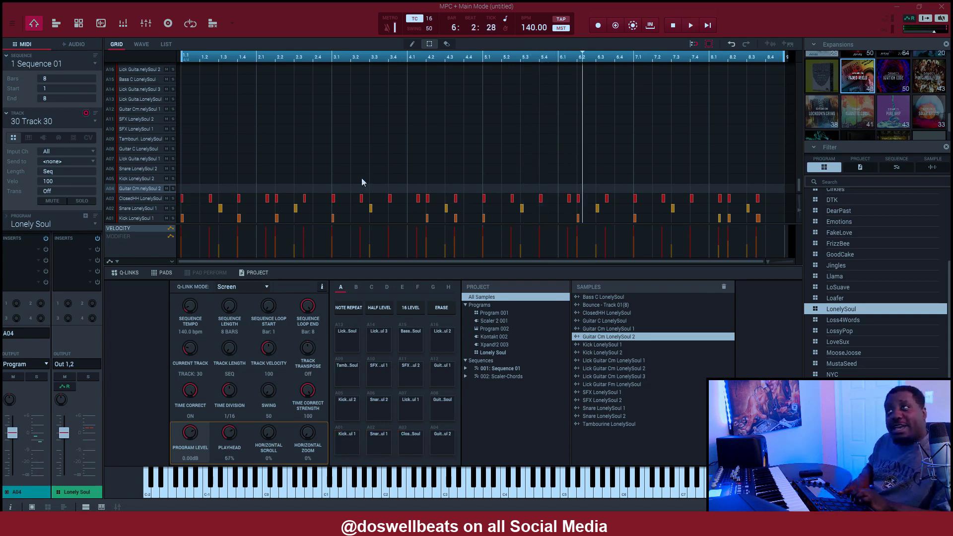
- Play back the Lonely Soul drum pattern and switch to Track 04 for the Arcade program
key("shift+space")
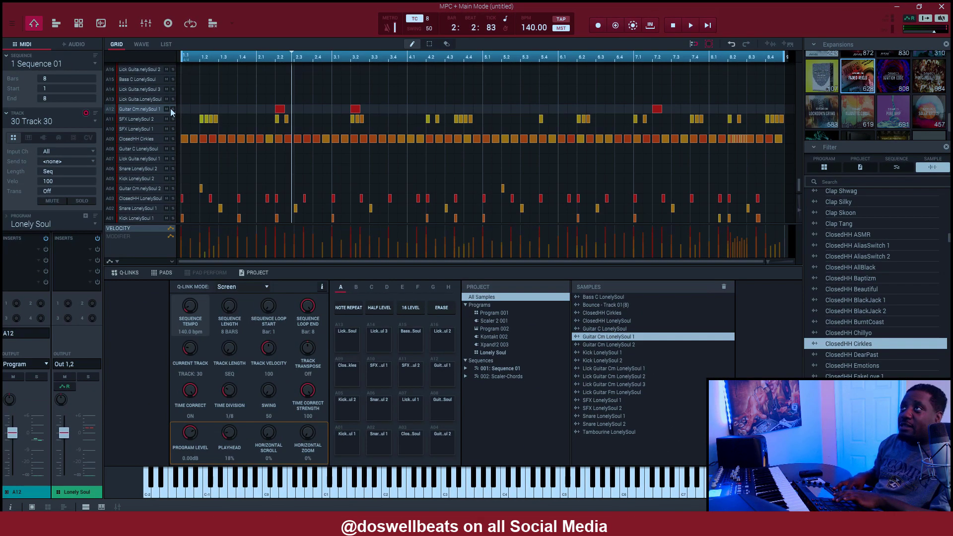
key("space")
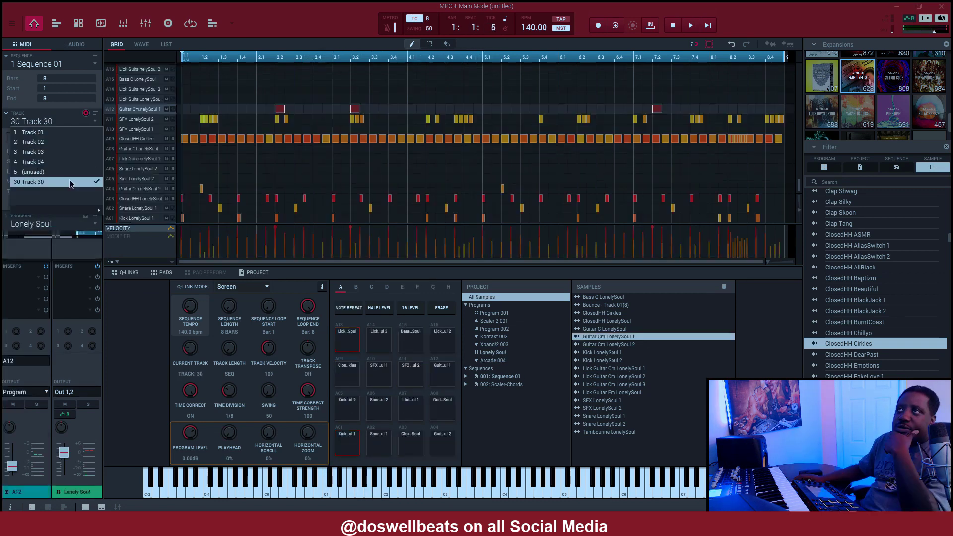
left_click(70, 180)
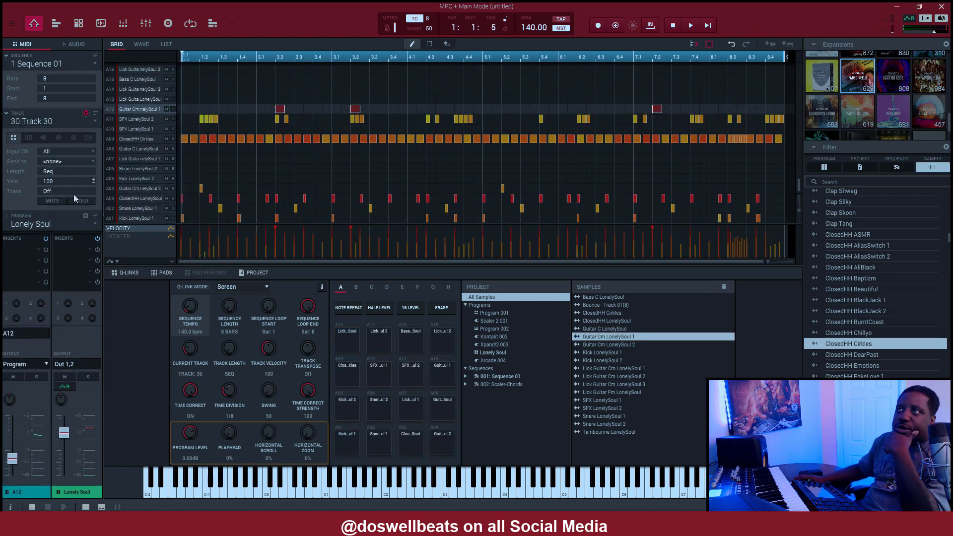
left_click(96, 126)
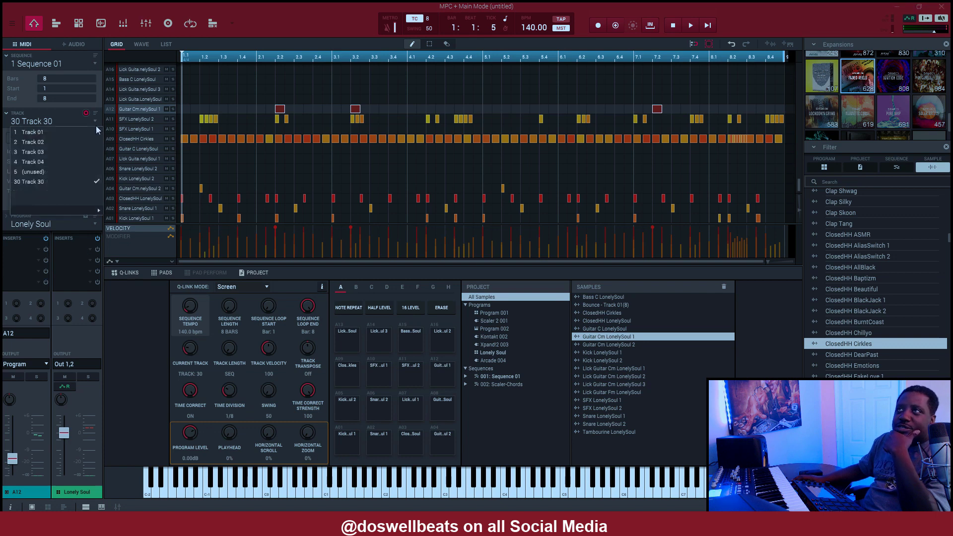
left_click(75, 163)
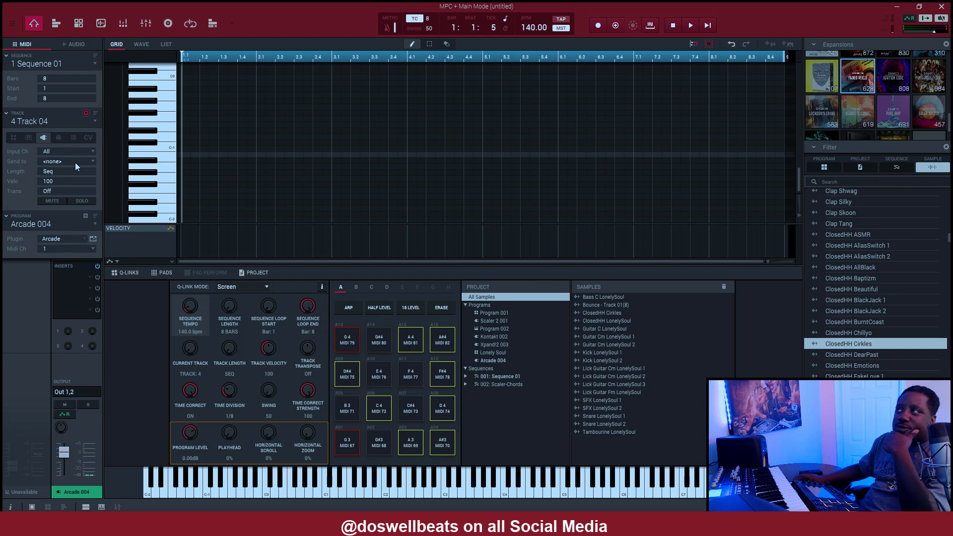
- Load the Personal Space kit from the Hooked line in Arcade and audition its keys against the running beat
key("space")
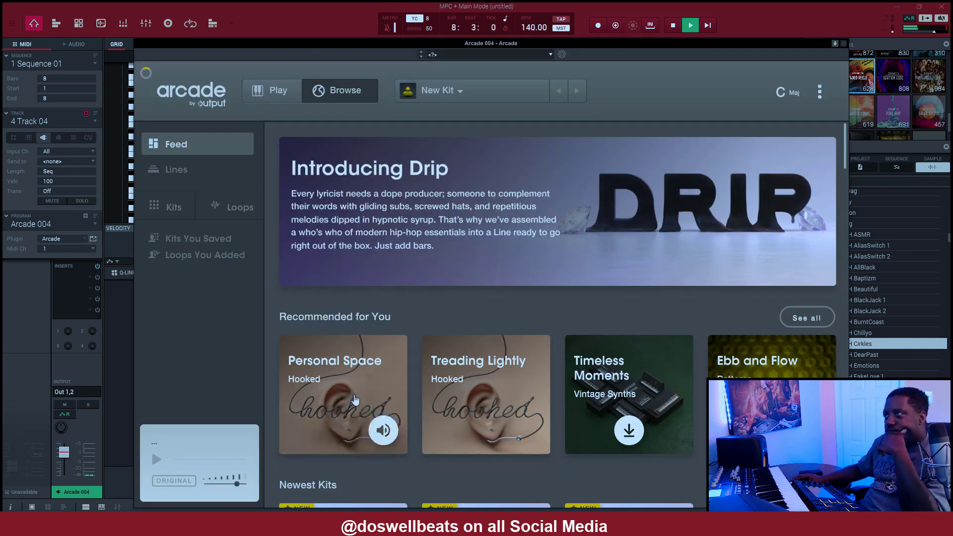
left_click(355, 397)
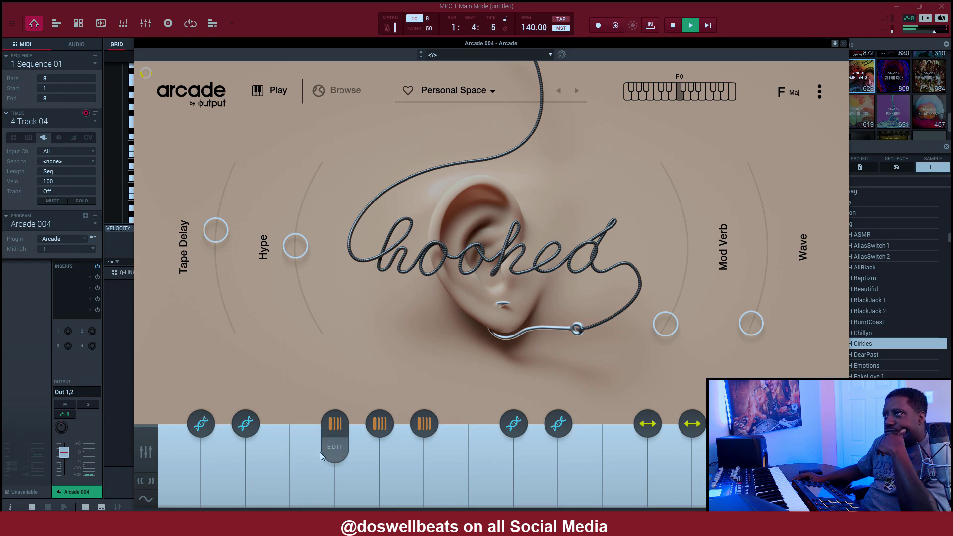
left_click(404, 470)
left_click(445, 467)
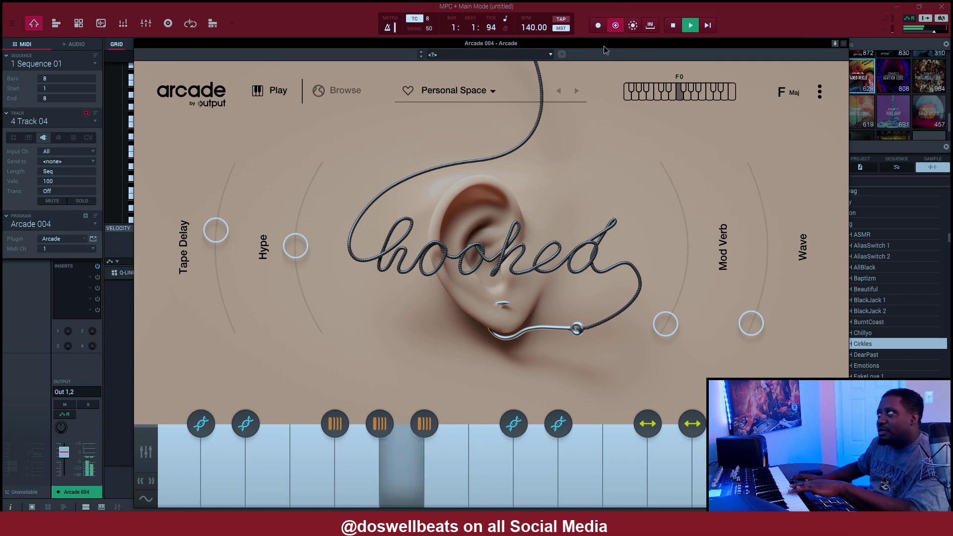
- Reposition the Arcade window and set the session key to G min
left_click_drag(605, 52, 640, 233)
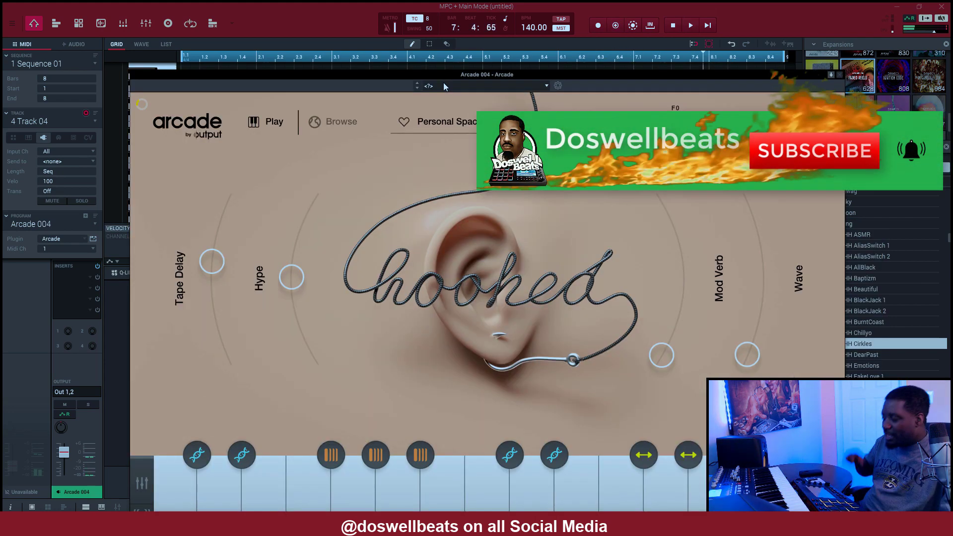
left_click_drag(638, 228, 442, 82)
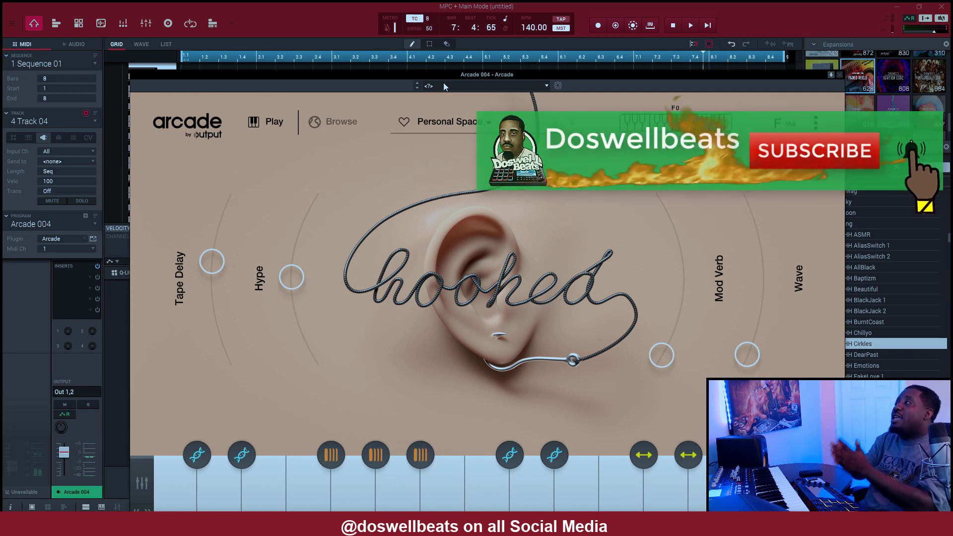
left_click(782, 123)
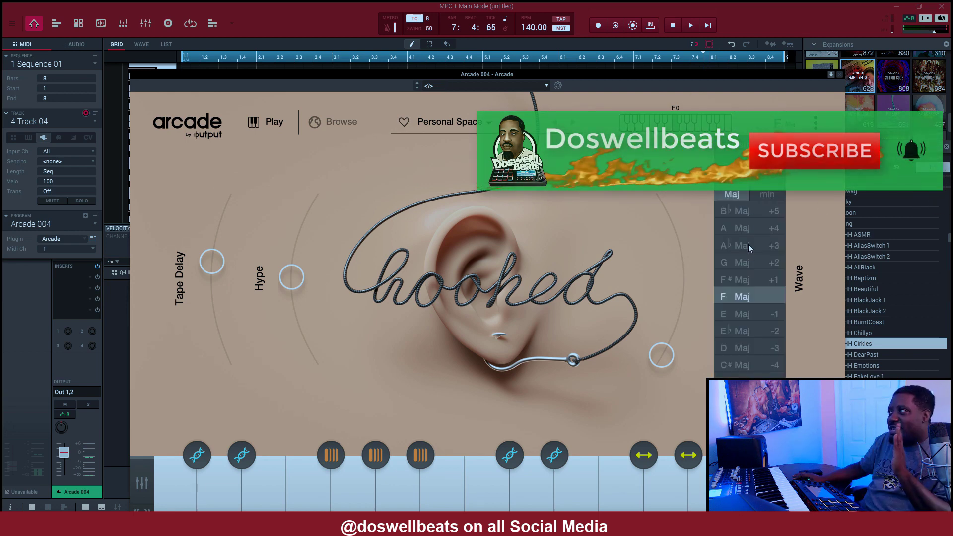
left_click(728, 264)
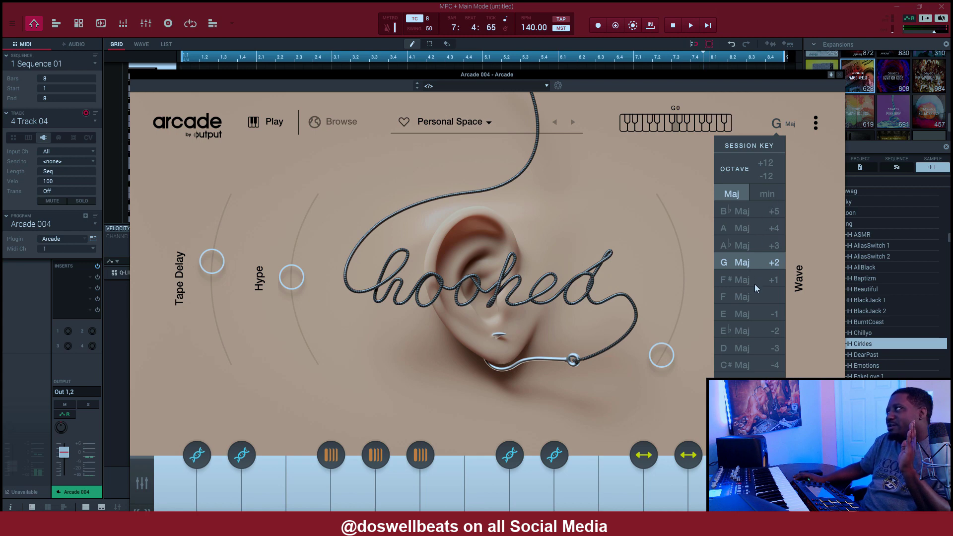
left_click(768, 195)
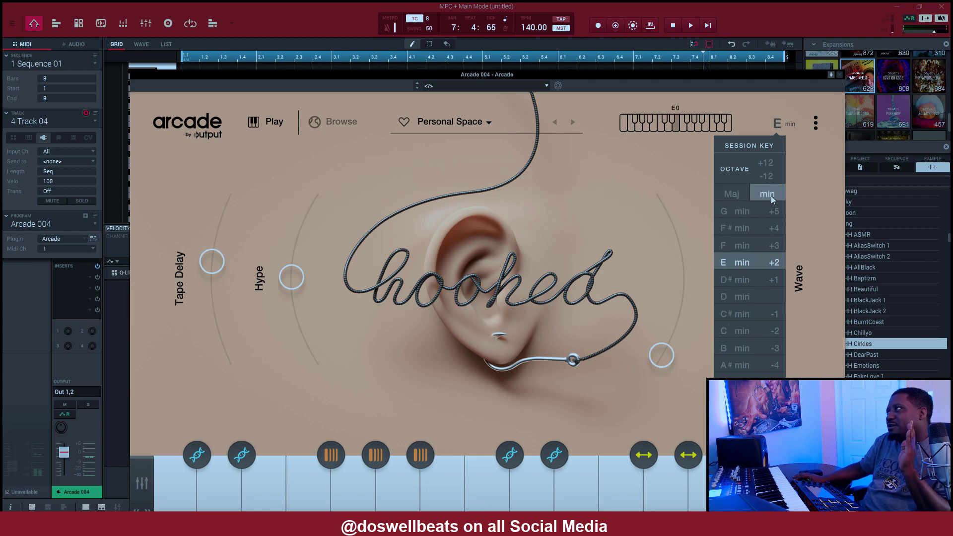
left_click(725, 212)
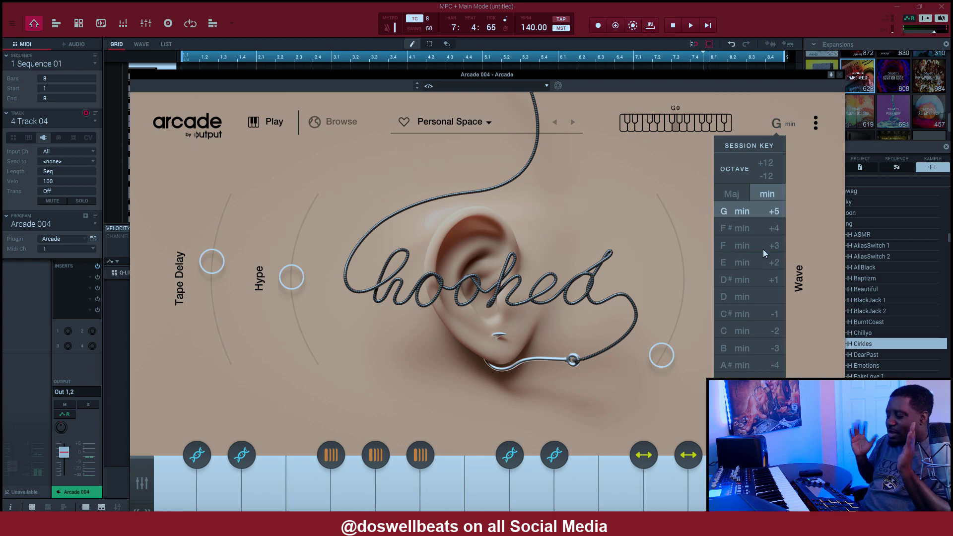
- Add a narrow bell boost of about 2.8 dB near 8.35 kHz and a high-end boost around 22 kHz to Arcade in Pro-Q 3
key("space")
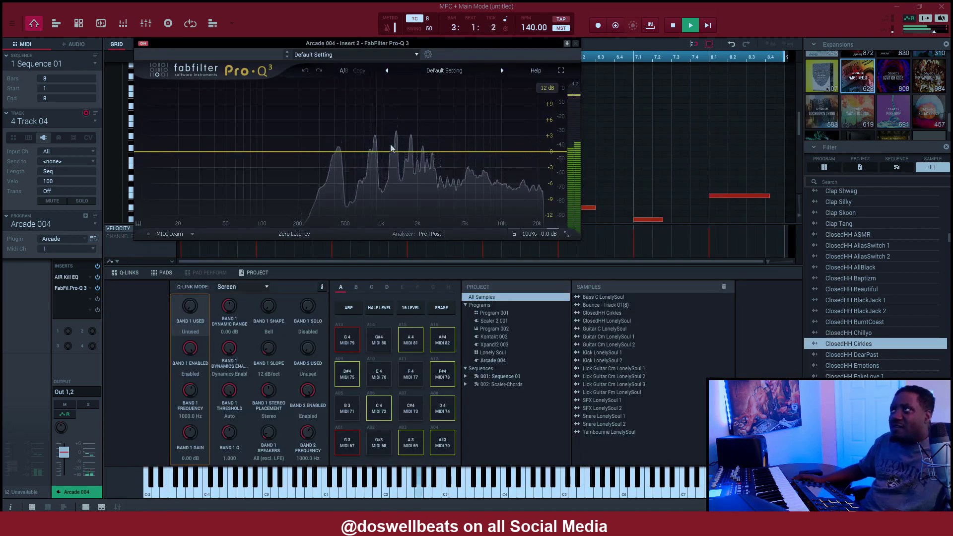
left_click_drag(438, 151, 437, 136)
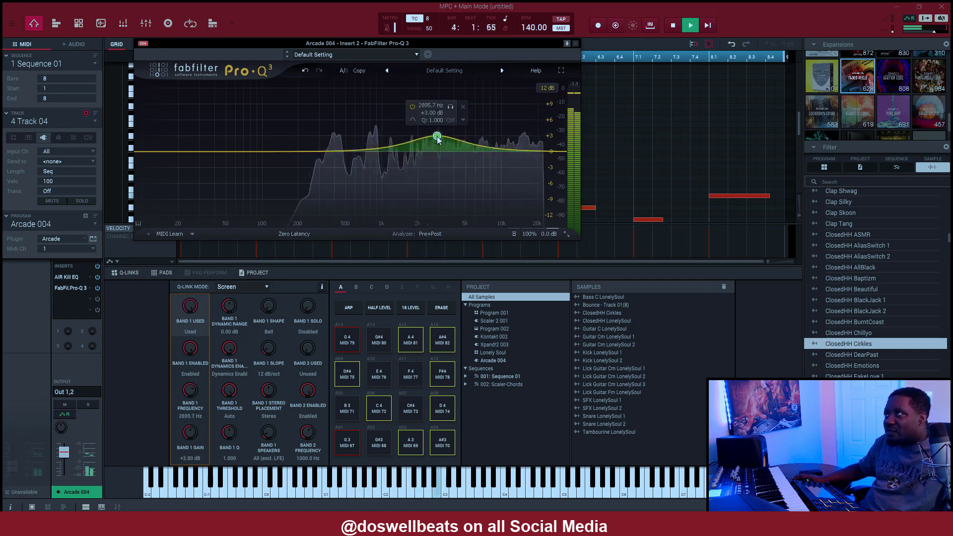
scroll(436, 136, "up", 10)
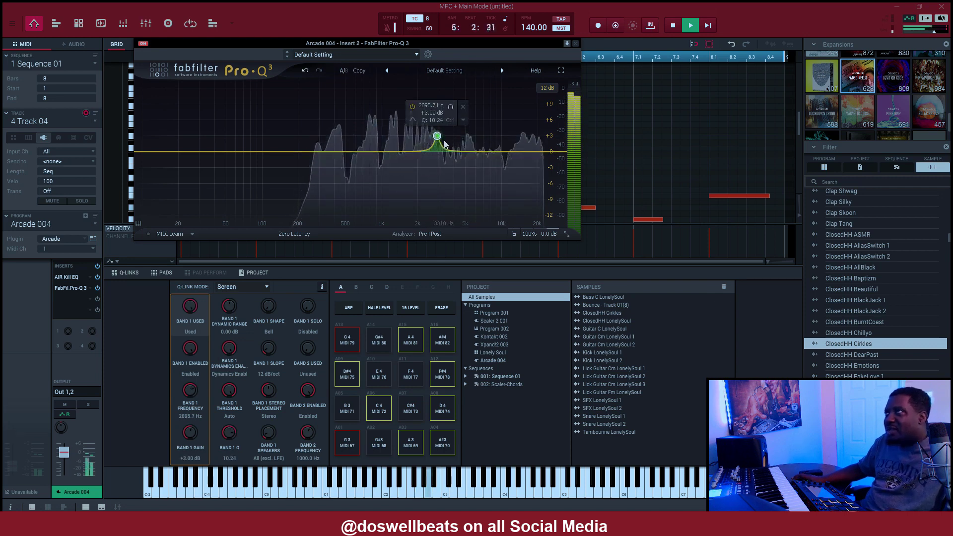
left_click_drag(438, 136, 490, 138)
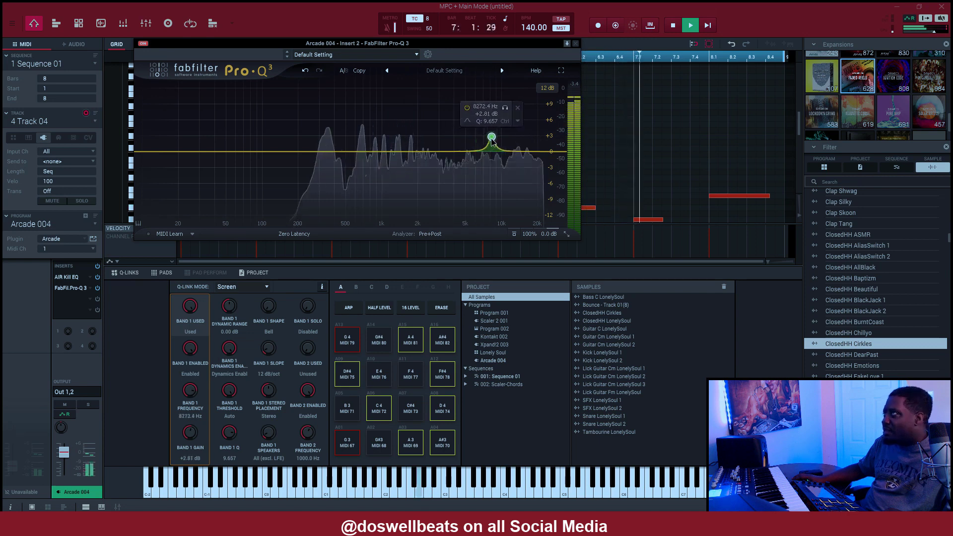
left_click(544, 147)
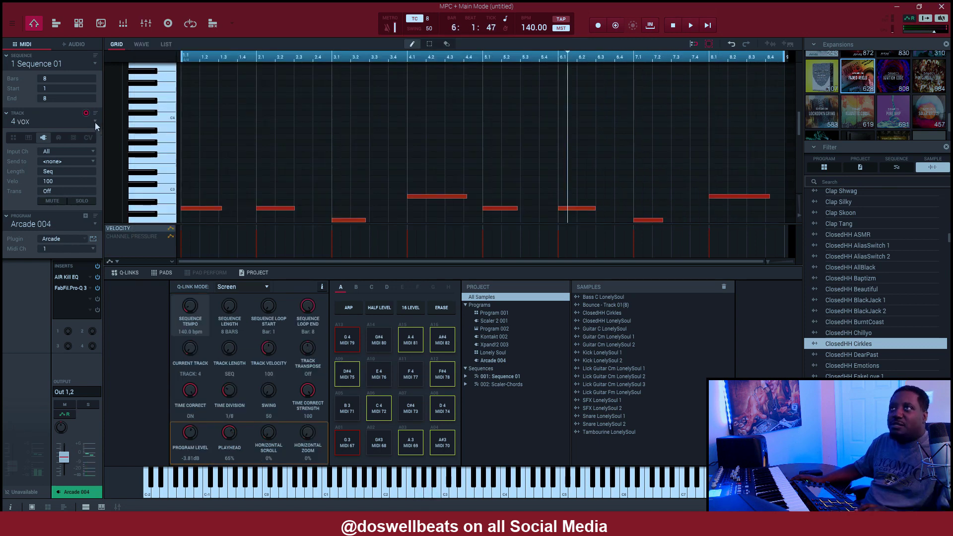
- Switch to the Track 30 drums, start playback and solo the track
left_click(94, 122)
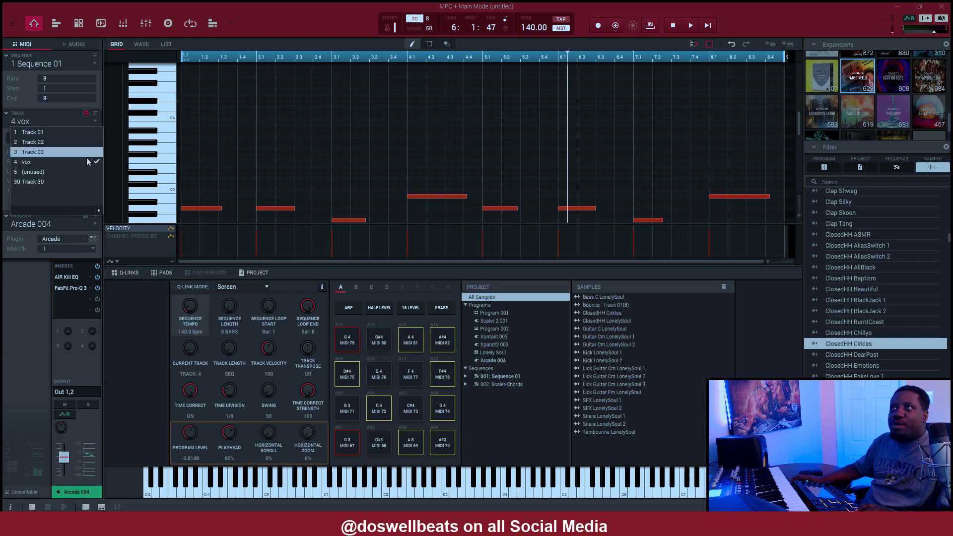
left_click(78, 184)
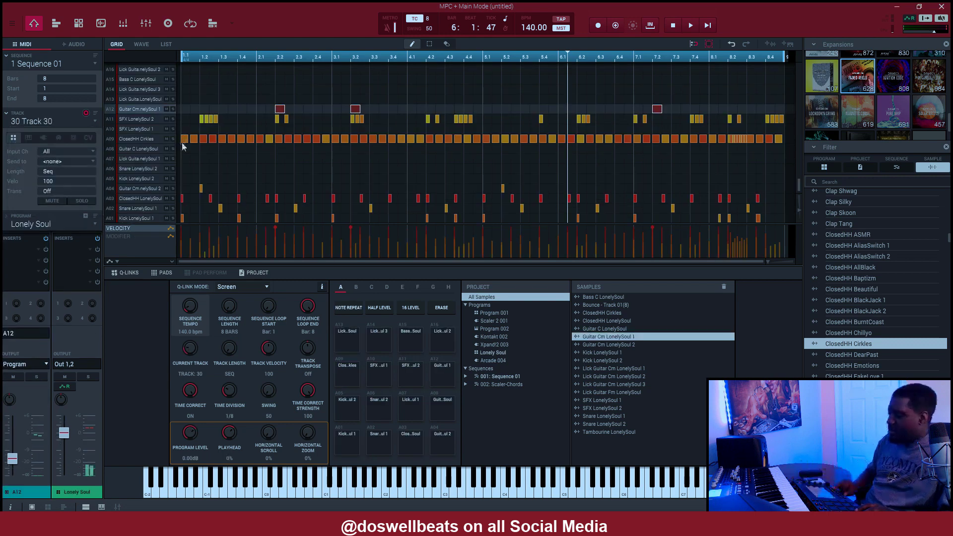
key("space")
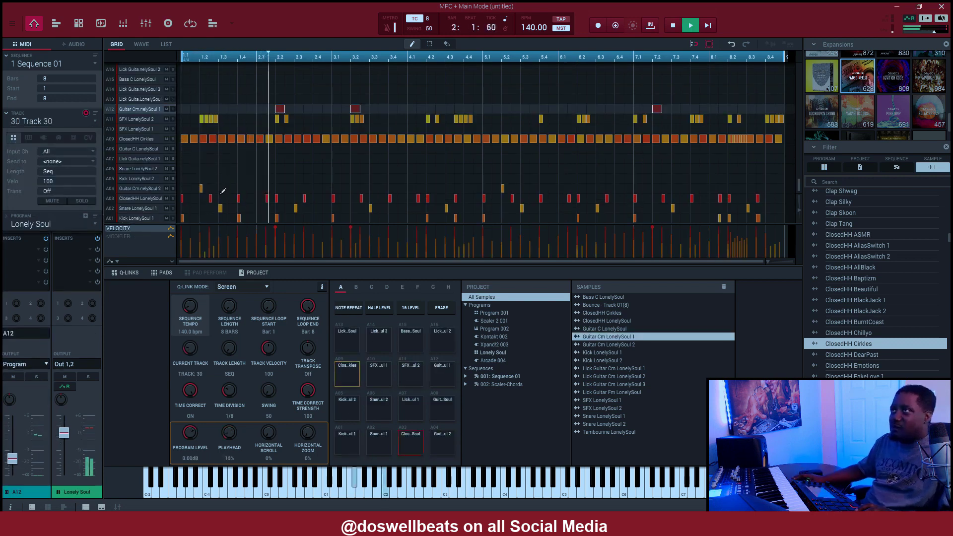
left_click(81, 201)
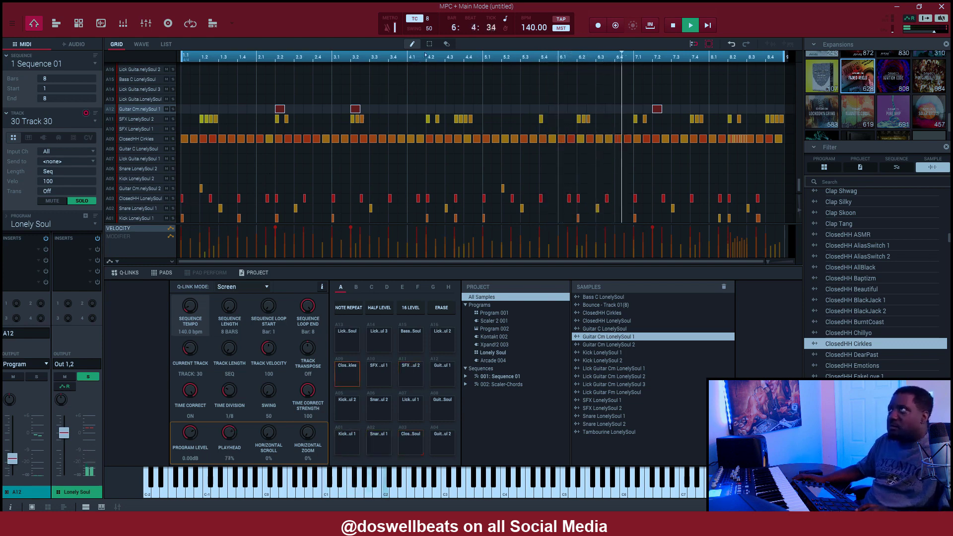
- Draw extra Kick LonelySoul 1 notes between beats 3.2 and 3.3 and at beat 5.4
left_click(203, 219)
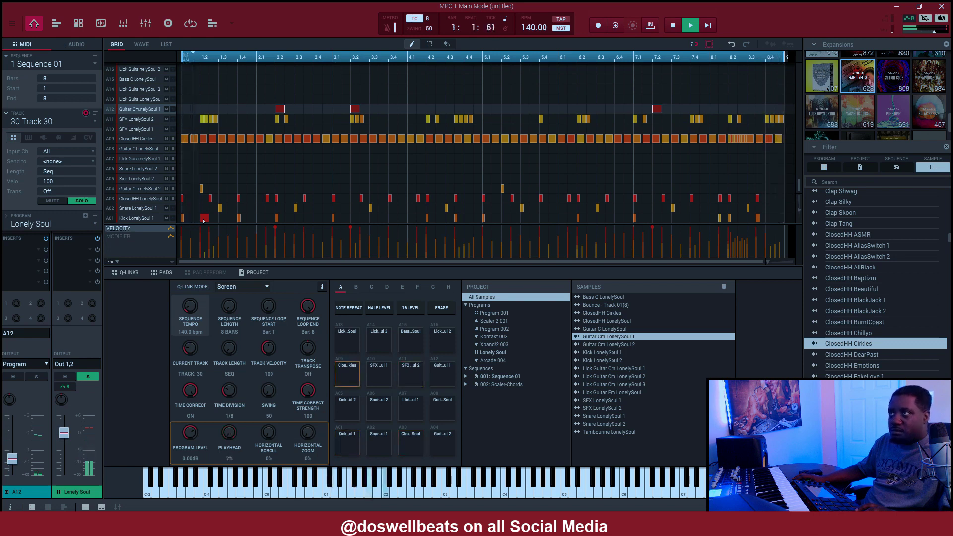
double_click(203, 221)
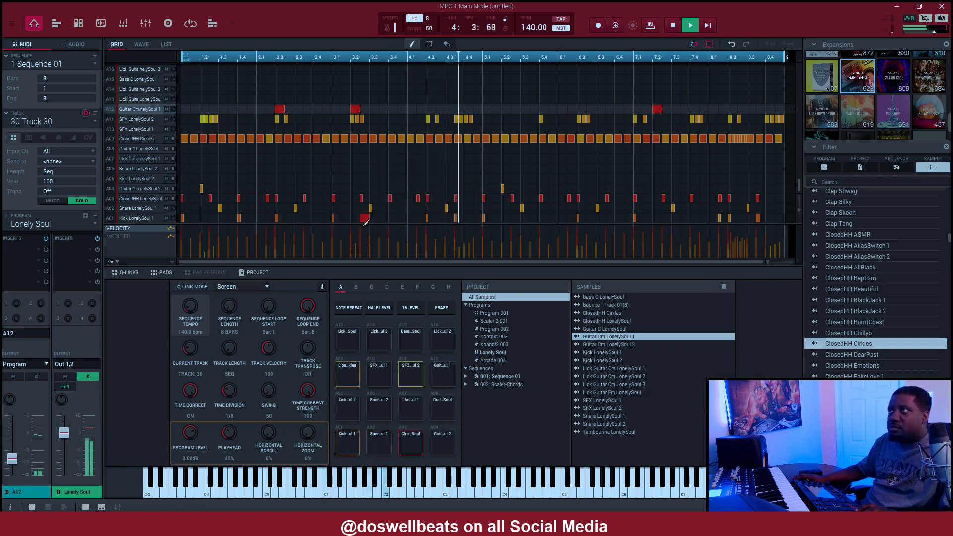
left_click(365, 219)
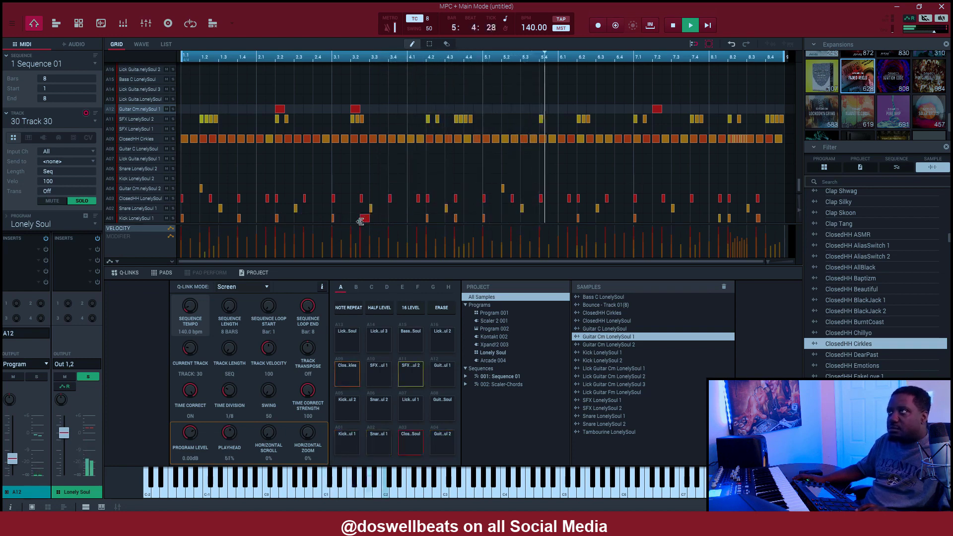
left_click(544, 219)
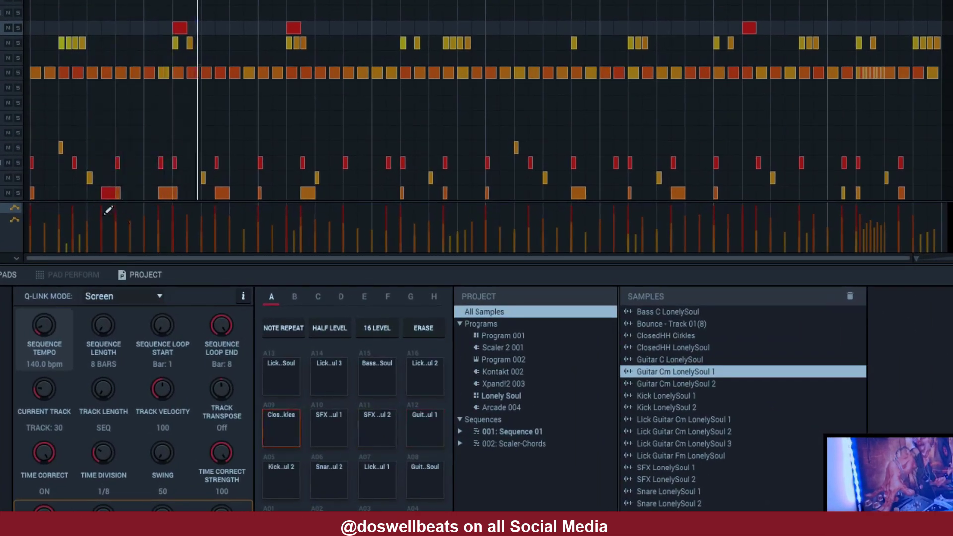
- Lower the velocity of the kick just before beat 1.4 and remove the extra kick just before beat 2.2
left_click_drag(102, 208, 105, 229)
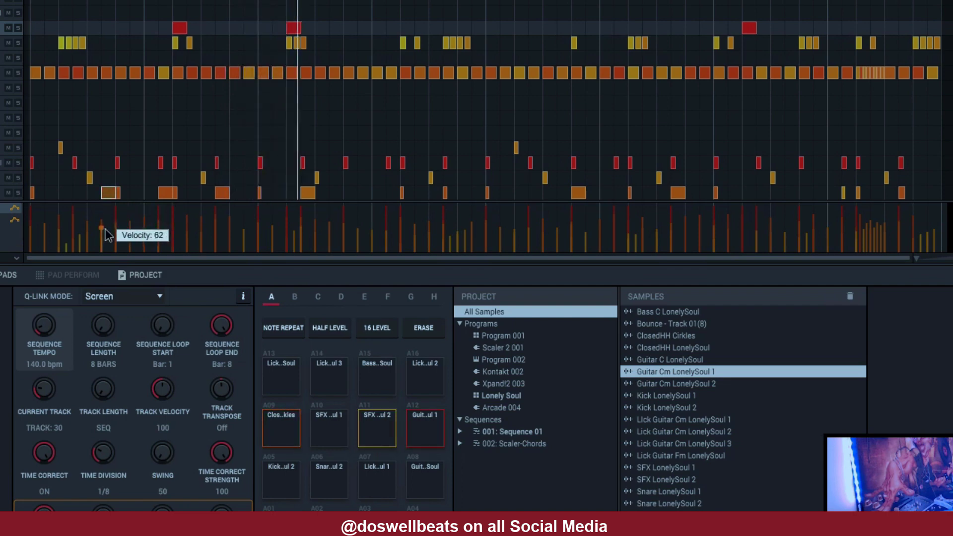
left_click(165, 195)
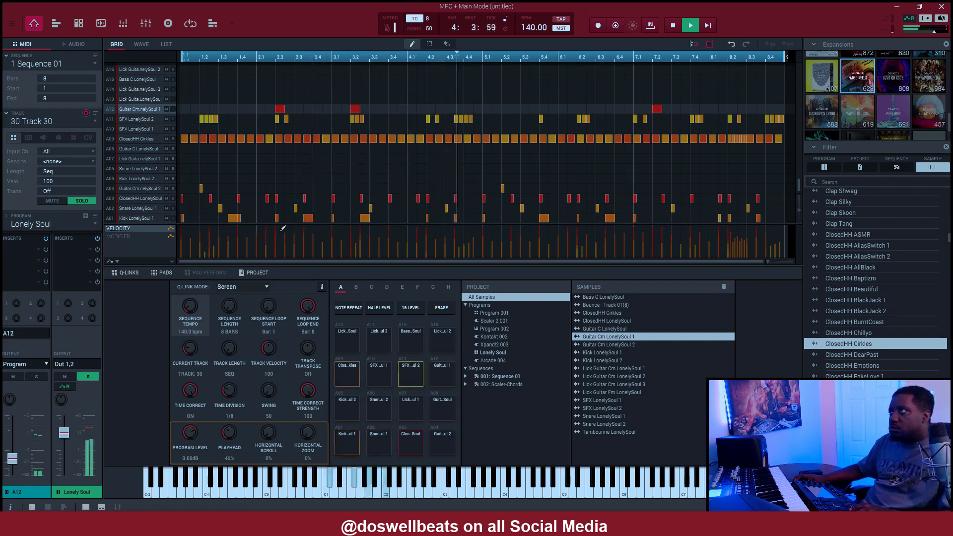
- Select all Kick LonelySoul 1 notes, set Humanize velocity strength to 6%, then disable velocity and humanize their time by 10 pulses
left_click(146, 218)
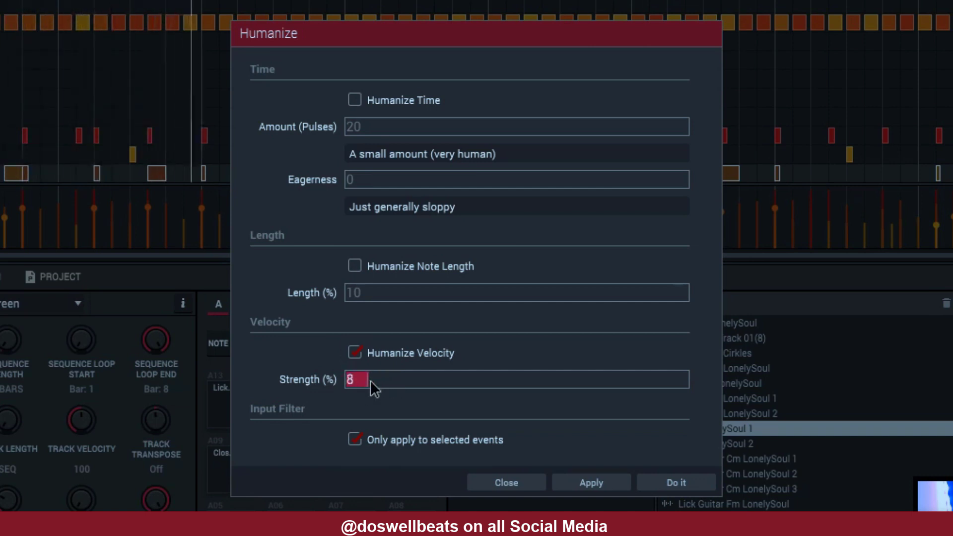
type("6")
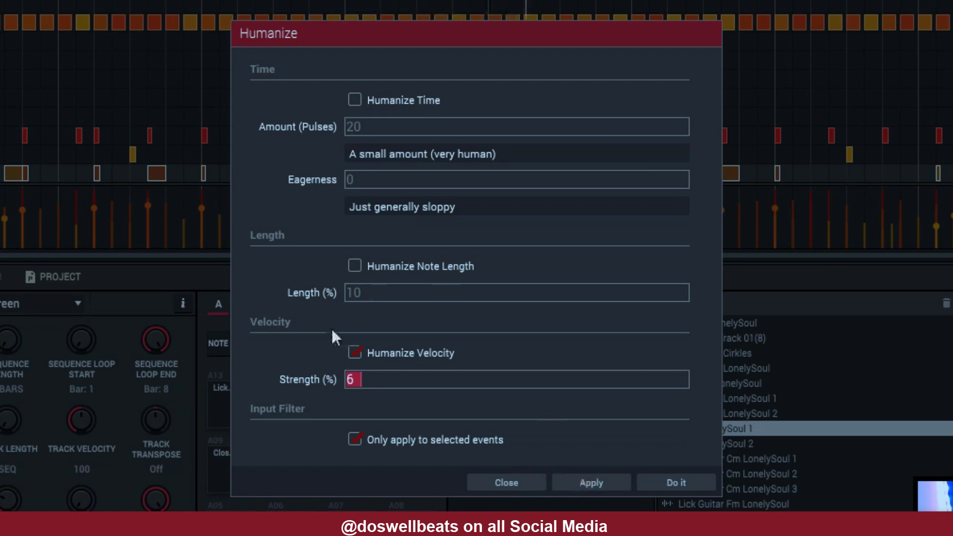
left_click(359, 350)
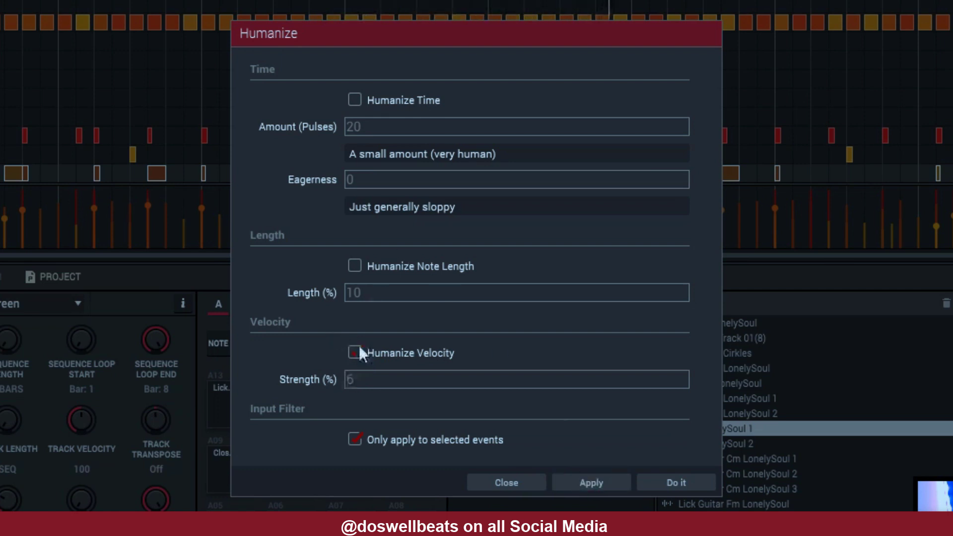
left_click(355, 100)
left_click_drag(372, 129, 353, 134)
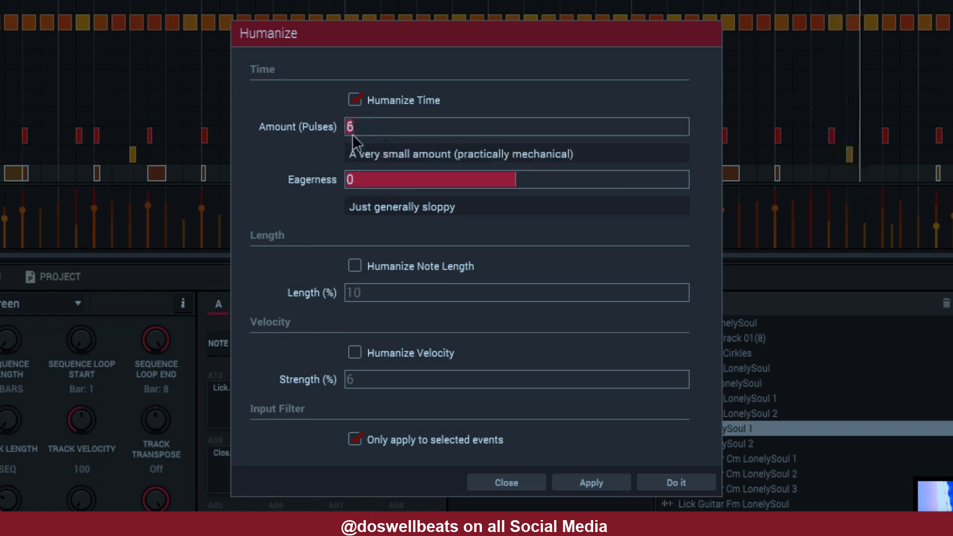
left_click(592, 478)
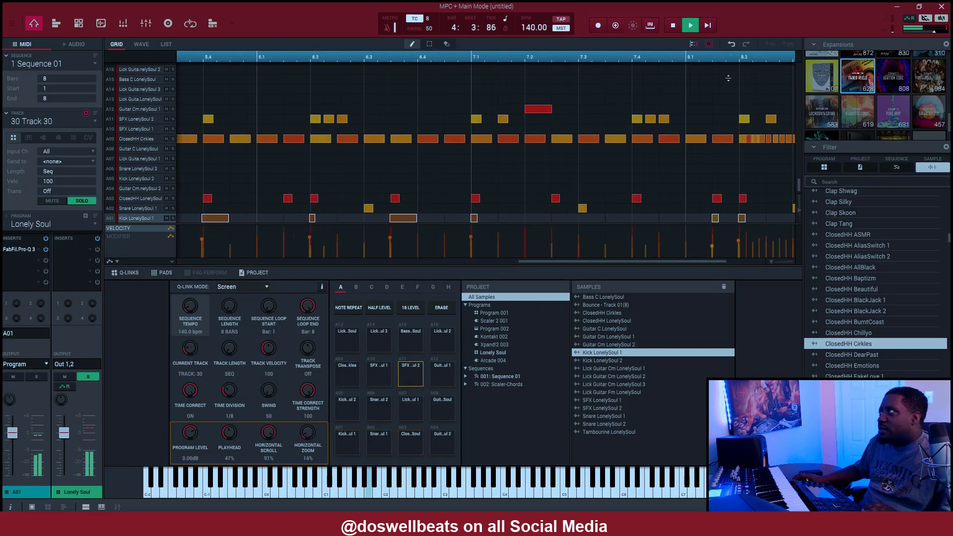
left_click_drag(728, 78, 726, 204)
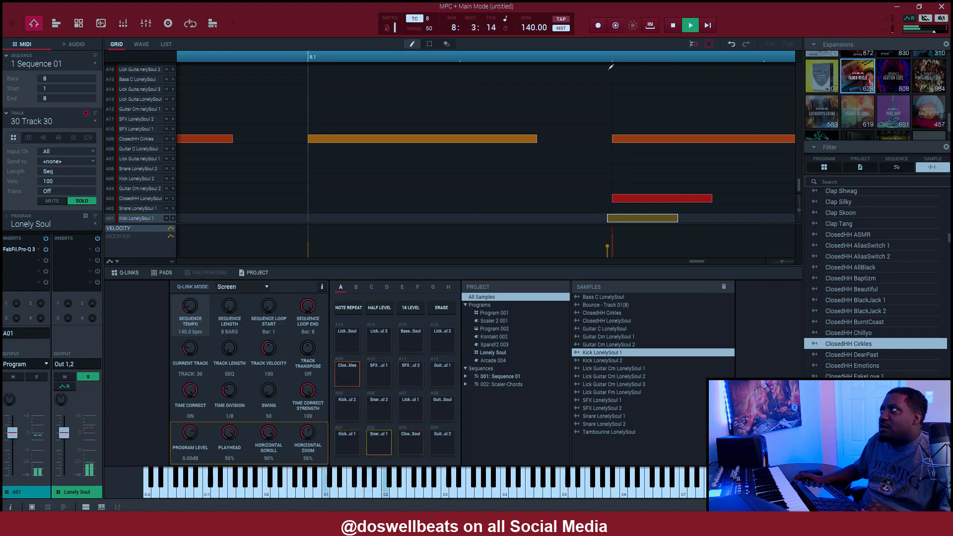
left_click_drag(611, 59, 614, 7)
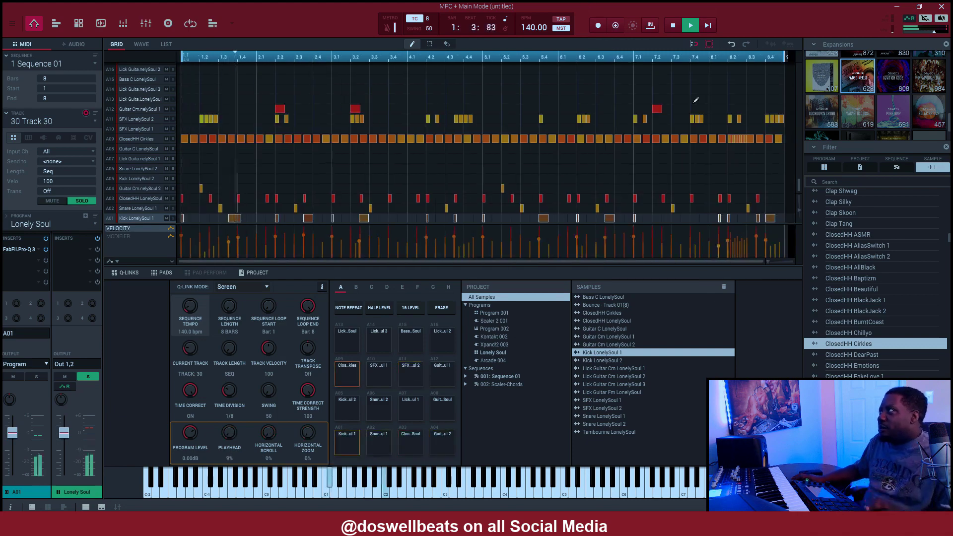
- Examine up close how the humanized Kick LonelySoul 1 notes sit against the grid lines around beats 8.2, 8.4 and 2.2
scroll(775, 139, "up", 5)
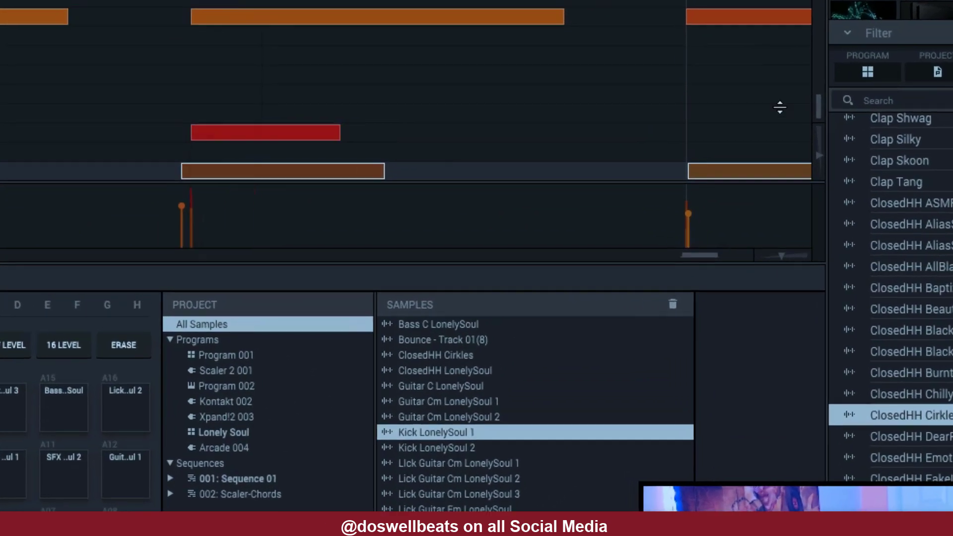
left_click_drag(780, 107, 771, 447)
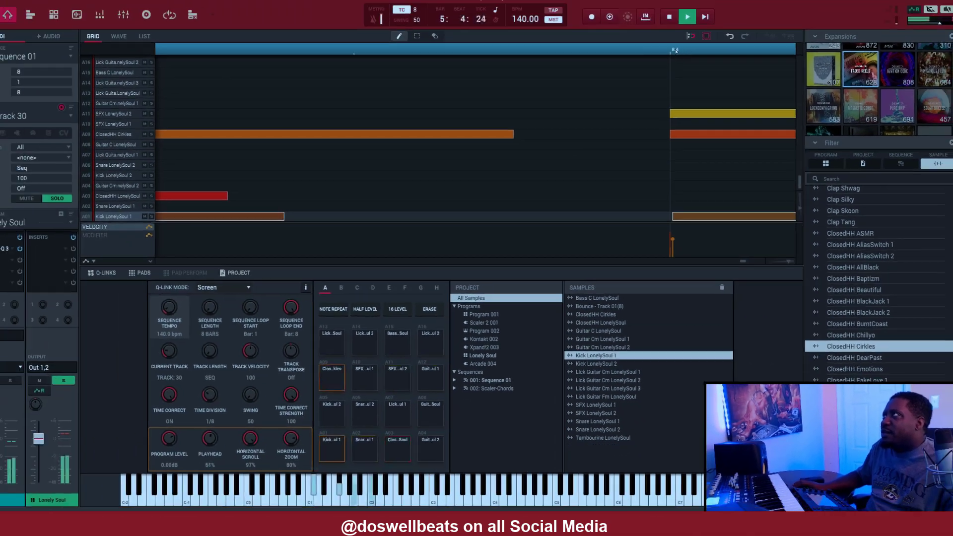
left_click_drag(674, 50, 658, 5)
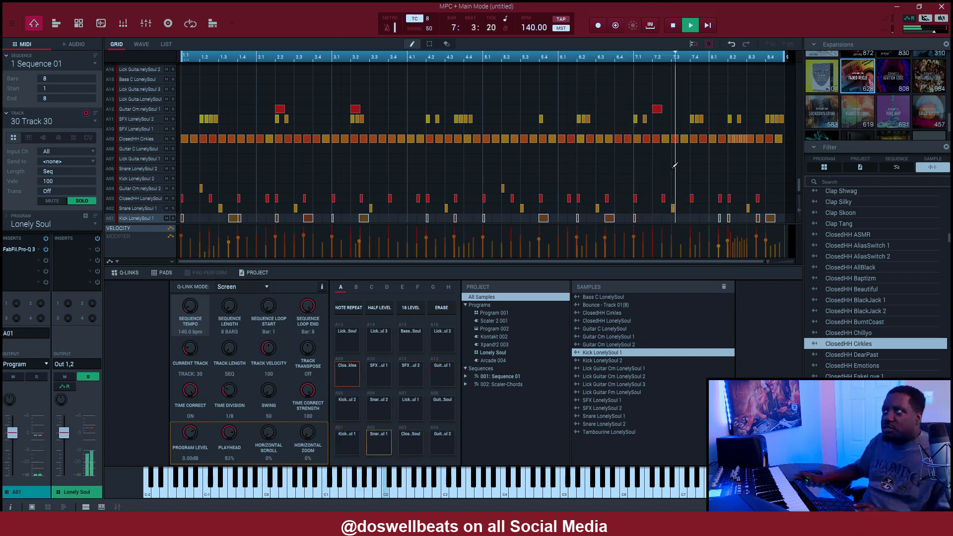
left_click_drag(236, 60, 267, 125)
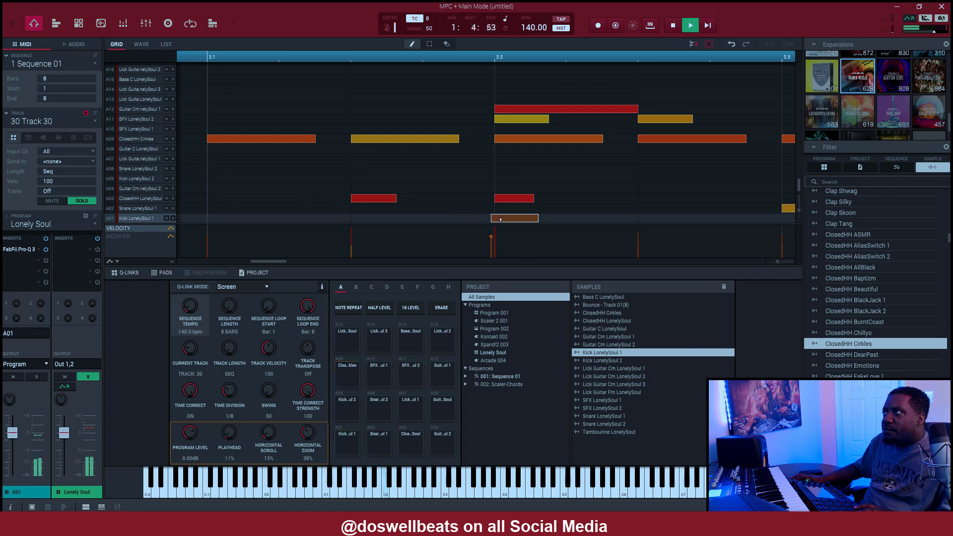
left_click_drag(492, 58, 441, 6)
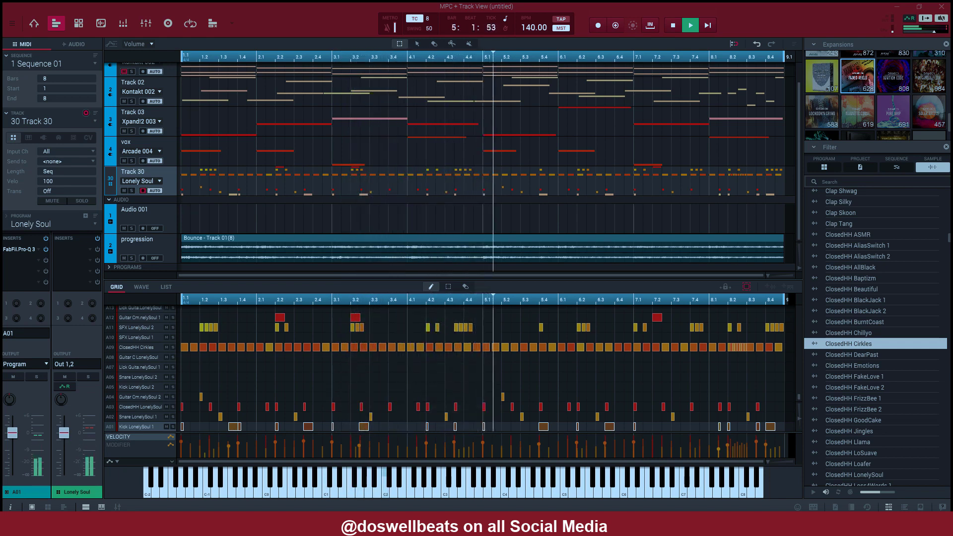
- Mute the ClosedHH Cirkles and Kick LonelySoul 1 pads of Track 30 during playback, and unmute ClosedHH Cirkles again
left_click(168, 348)
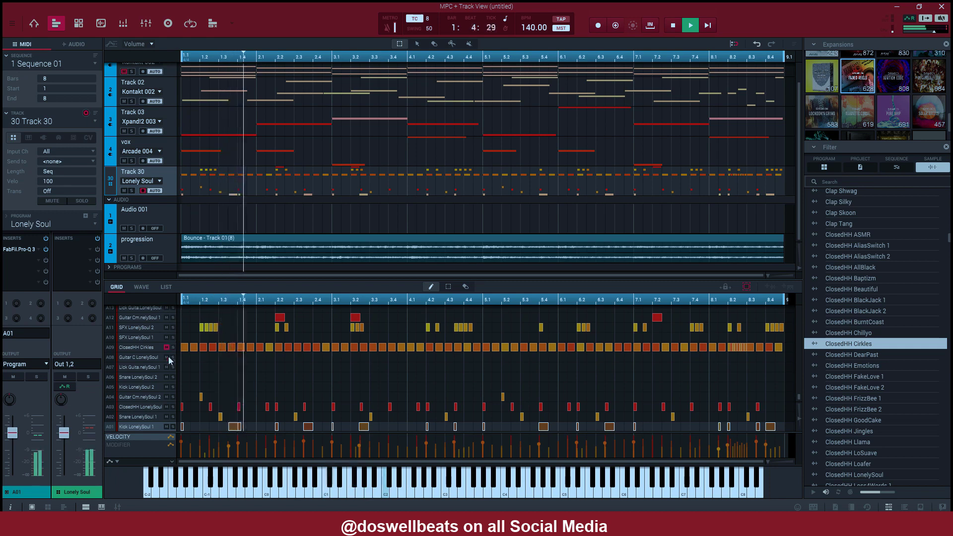
left_click(167, 427)
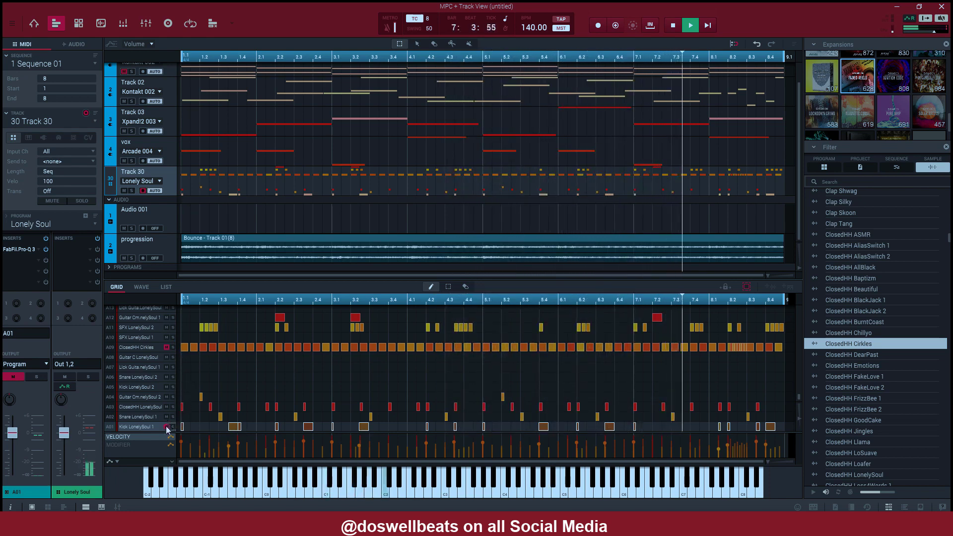
left_click(166, 347)
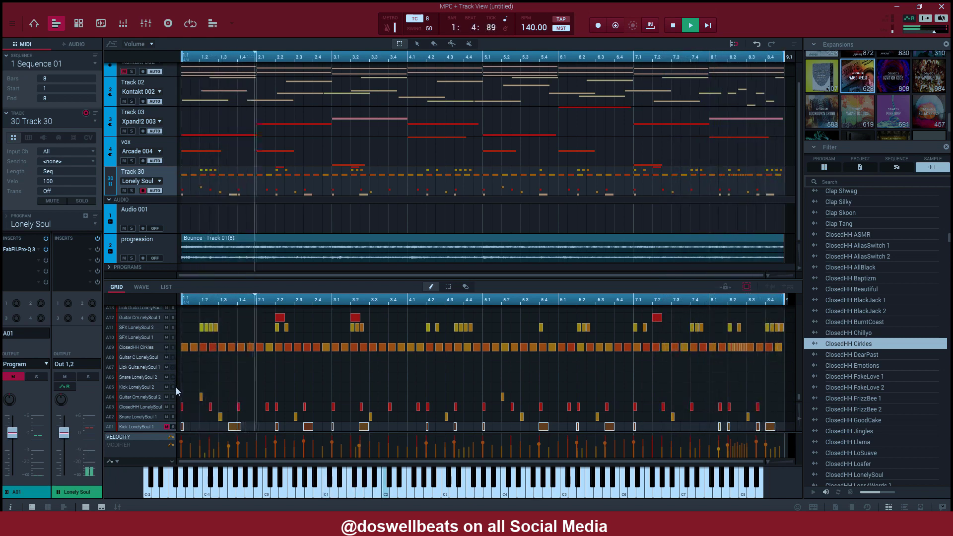